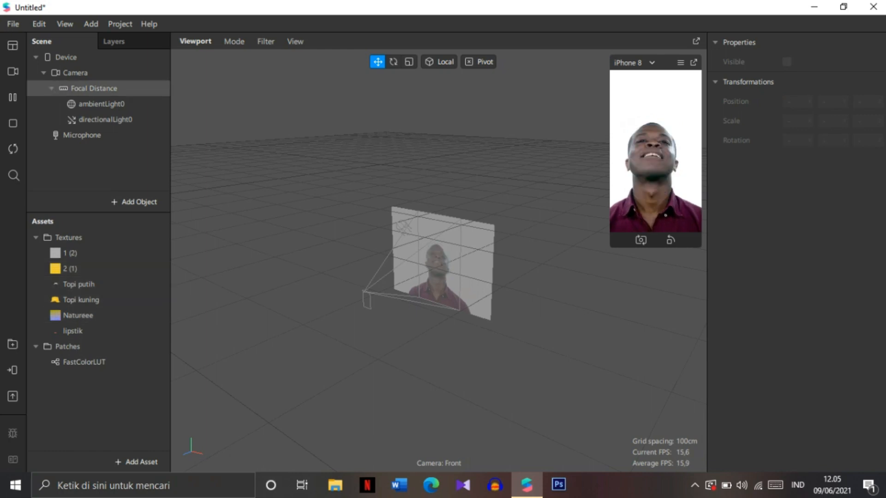
Step: Open the Patch Editor and switch the simulator preview to a different test video
{"action": "left_click", "coordinate": [65, 24]}
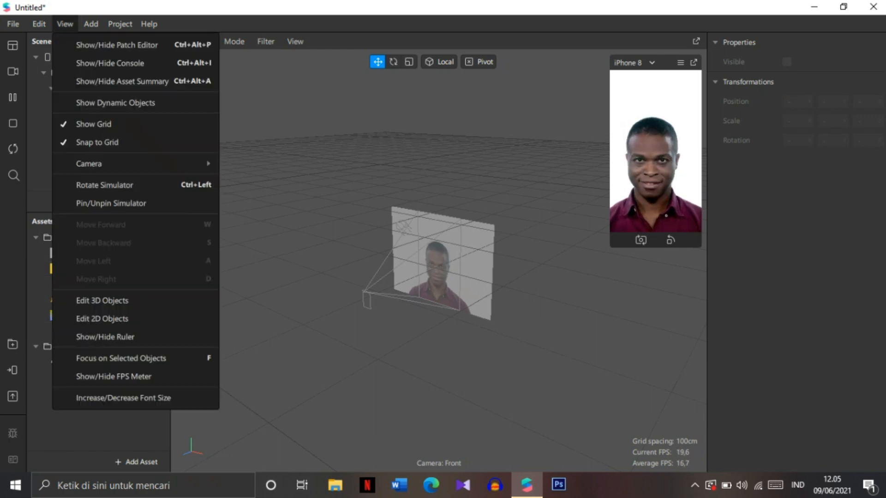
{"action": "left_click", "coordinate": [103, 45]}
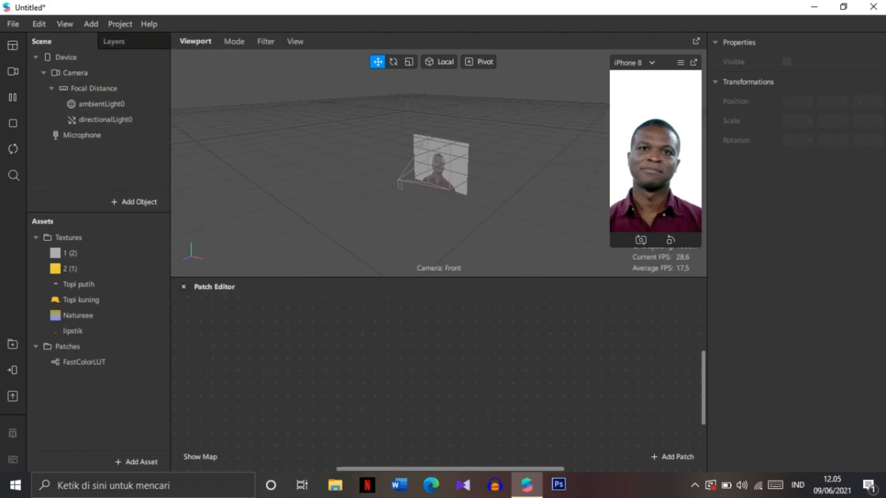
{"action": "left_click", "coordinate": [13, 98]}
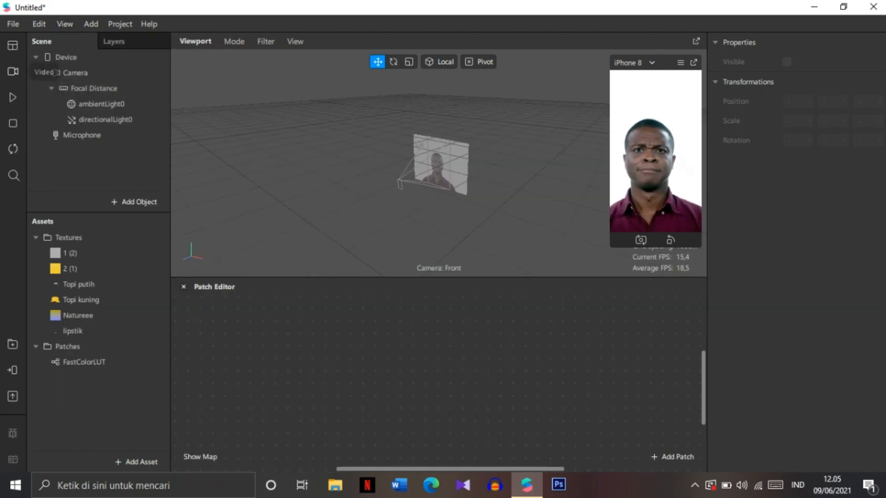
{"action": "left_click", "coordinate": [13, 71]}
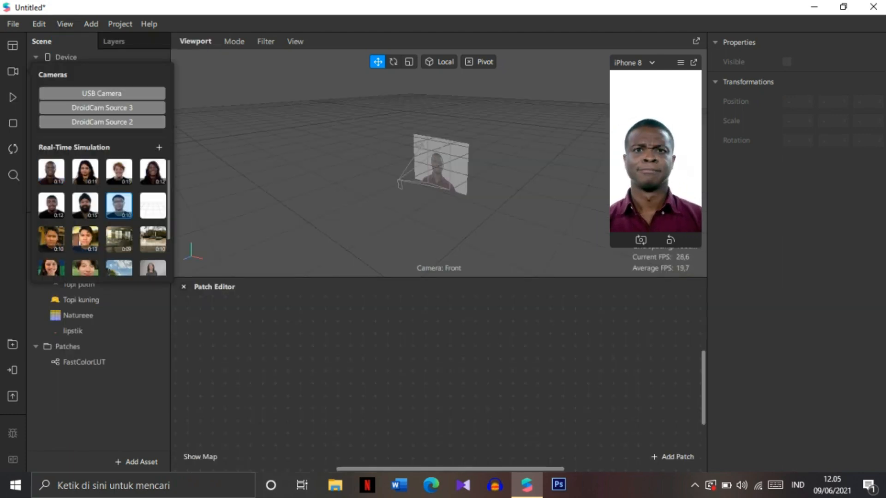
{"action": "left_click", "coordinate": [13, 97]}
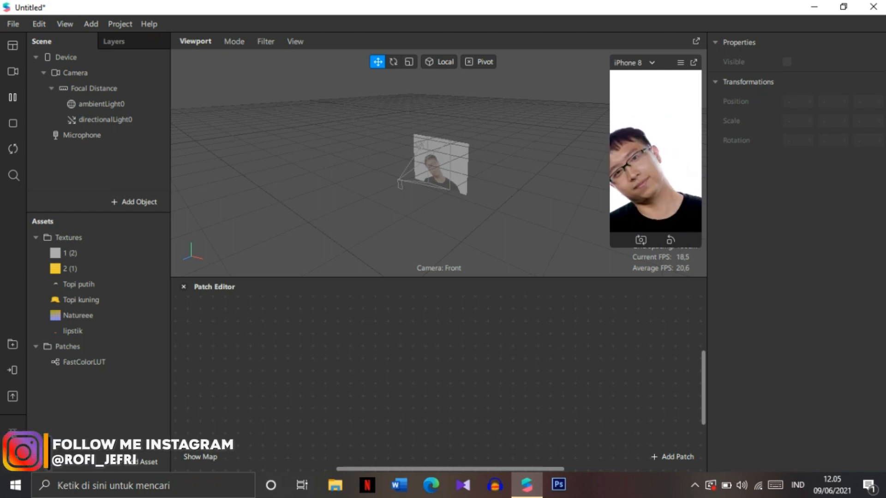
{"action": "left_click", "coordinate": [13, 97]}
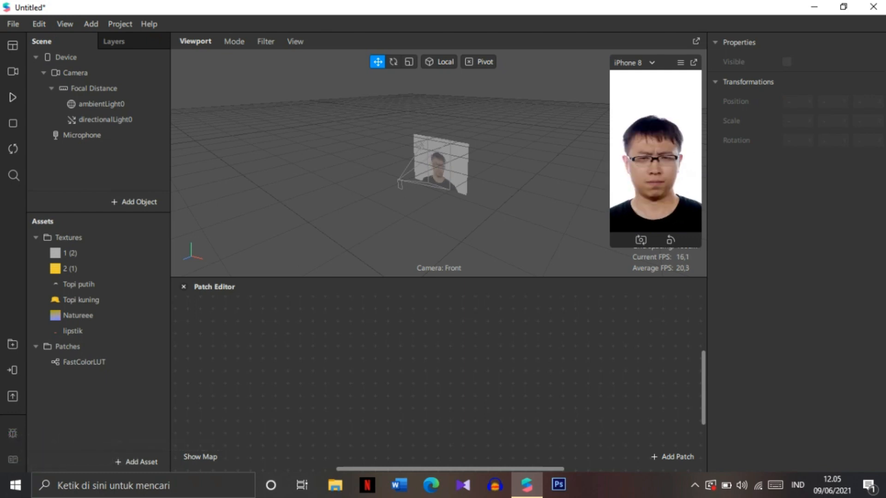
Step: Add texture extraction and Person segmentation to the Camera
{"action": "left_click", "coordinate": [136, 201]}
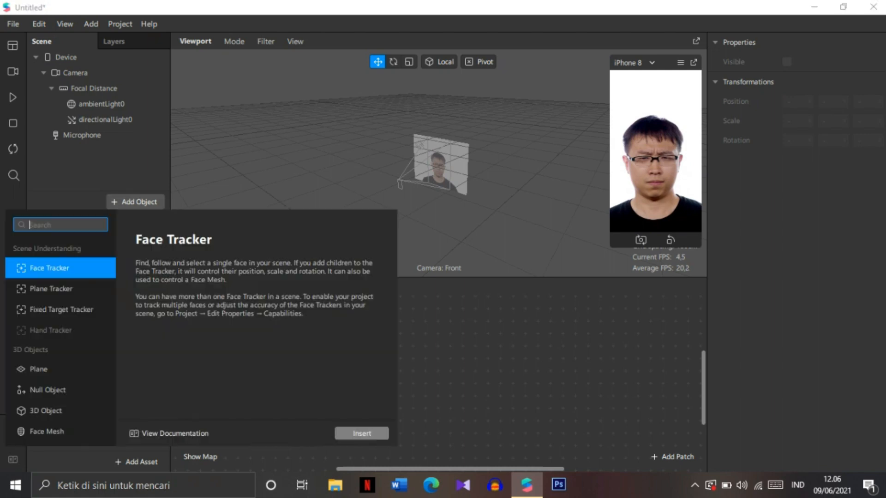
{"action": "left_click", "coordinate": [98, 58]}
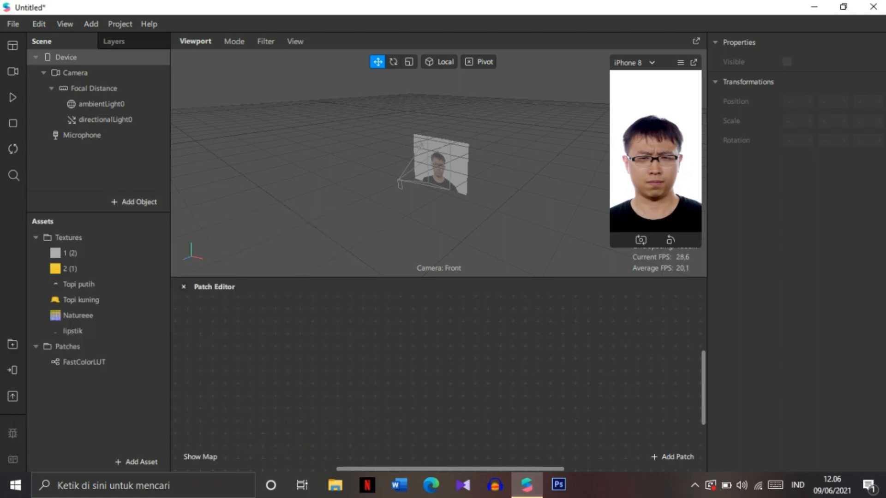
{"action": "left_click", "coordinate": [98, 73]}
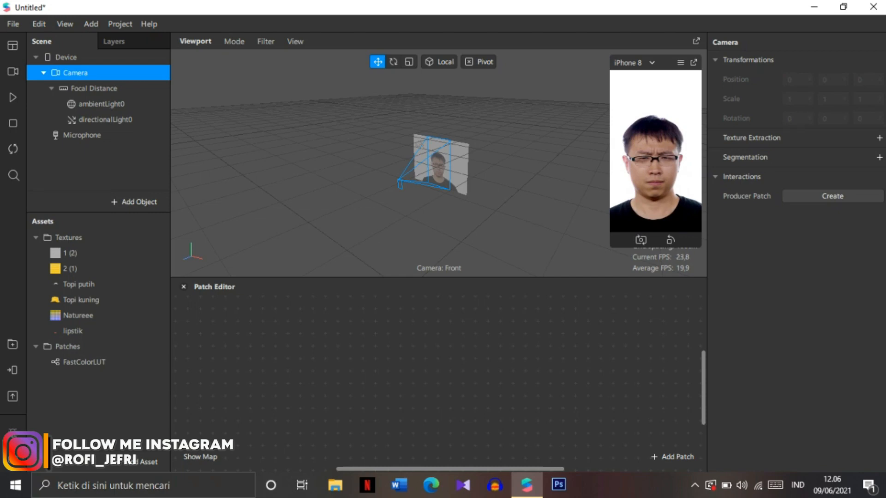
{"action": "left_click", "coordinate": [879, 138]}
{"action": "left_click", "coordinate": [879, 176]}
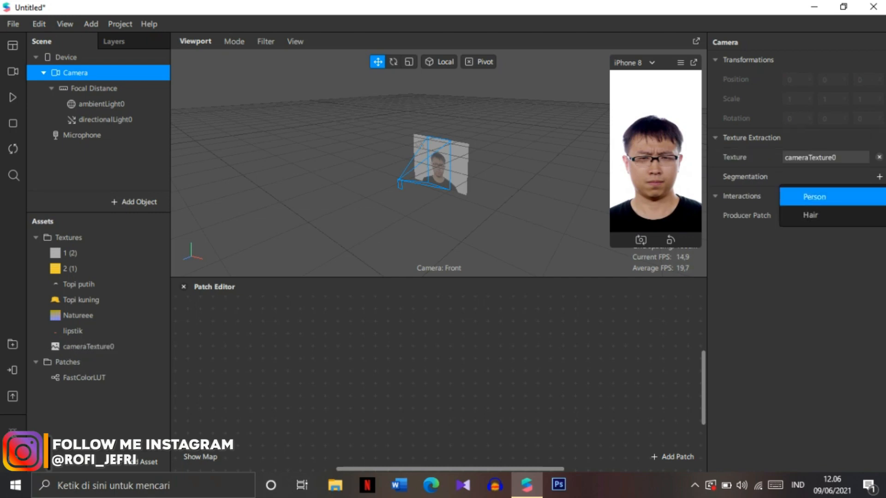
{"action": "left_click", "coordinate": [814, 197]}
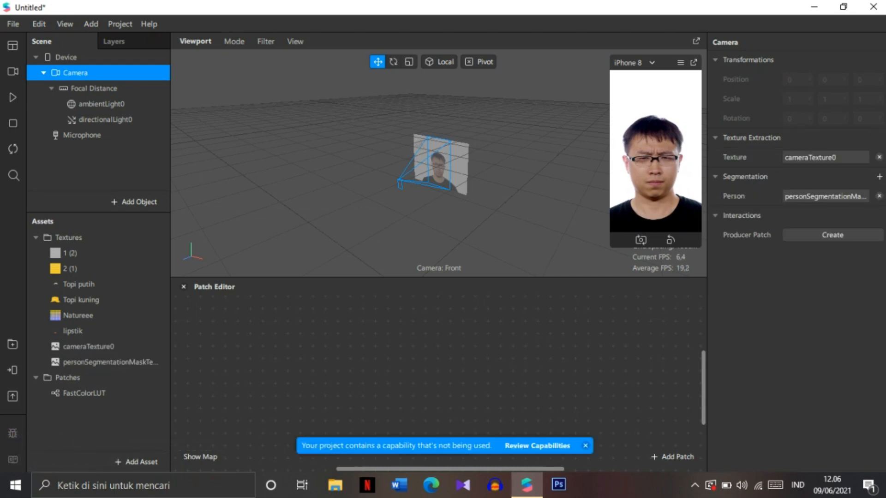
Step: Insert a Face Tracker into the scene
{"action": "left_click", "coordinate": [98, 167]}
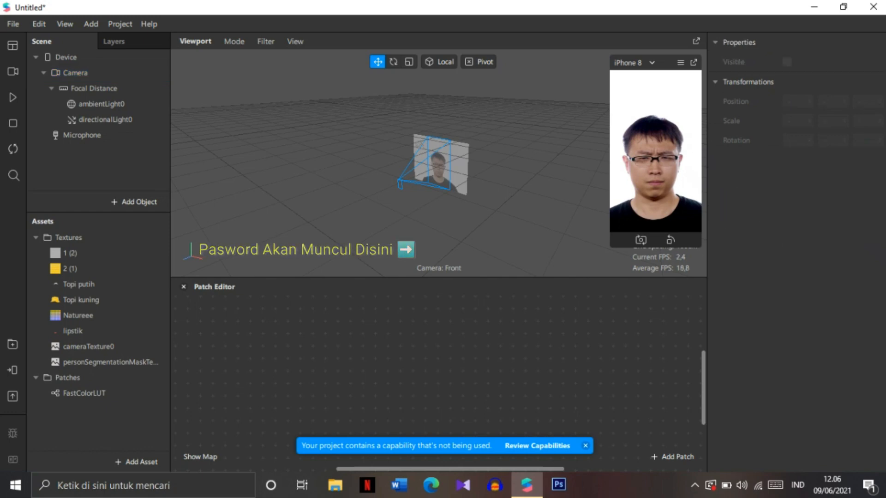
{"action": "left_click", "coordinate": [135, 202]}
{"action": "double_click", "coordinate": [50, 268]}
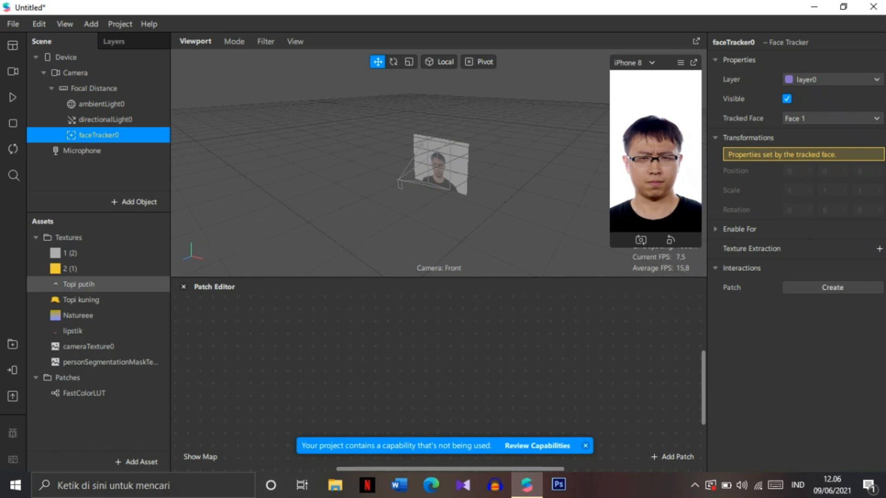
Step: Add a plane as a child of the face tracker
{"action": "left_click", "coordinate": [79, 284]}
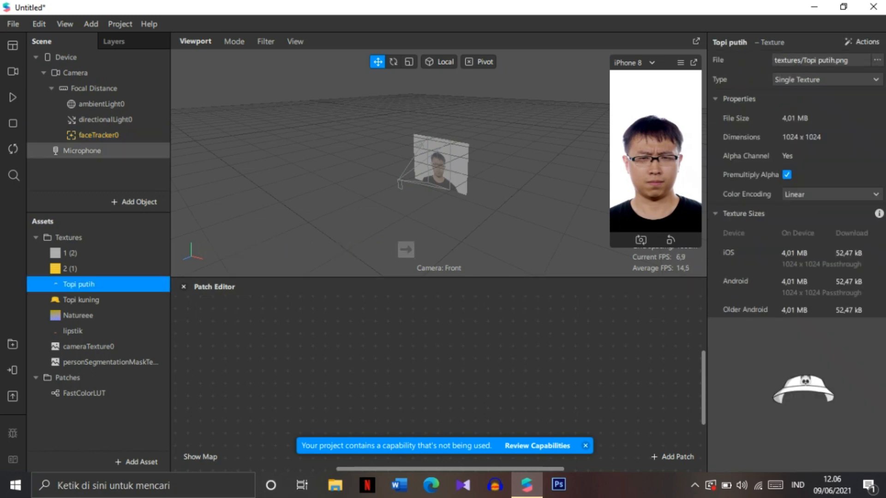
{"action": "left_click", "coordinate": [130, 137]}
{"action": "right_click", "coordinate": [130, 139]}
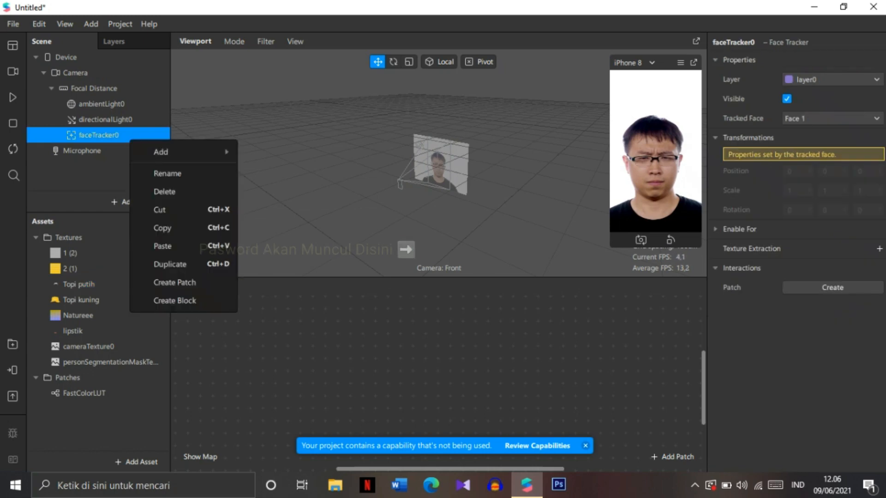
{"action": "mouse_move", "coordinate": [184, 152]}
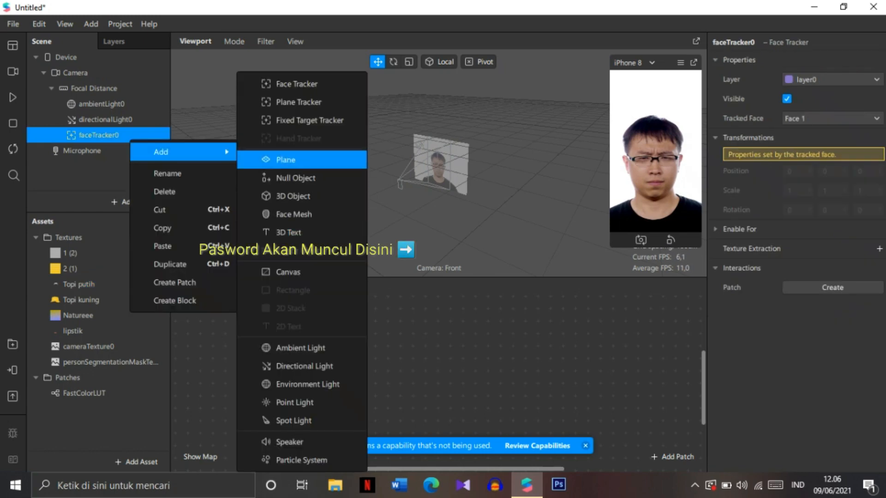
{"action": "left_click", "coordinate": [286, 159]}
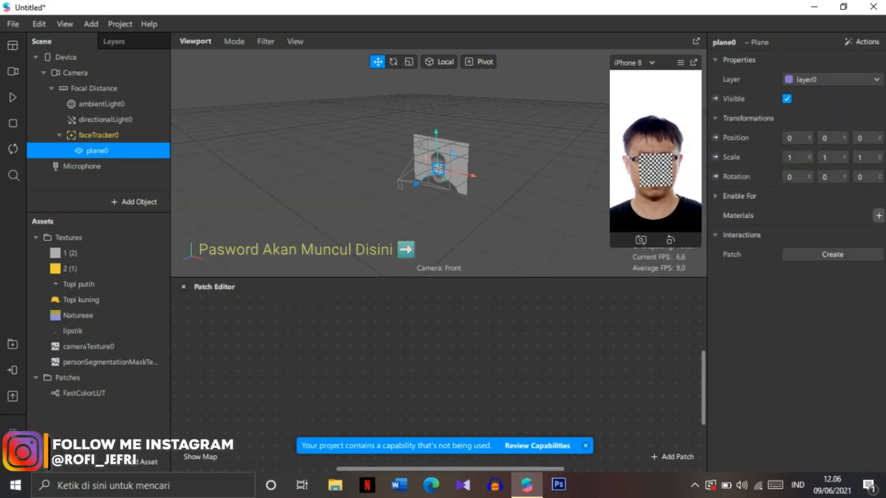
Step: Create a material for the plane, set its shader type to Flat and its texture to Topi putih
{"action": "left_click", "coordinate": [878, 215]}
{"action": "left_click", "coordinate": [78, 253]}
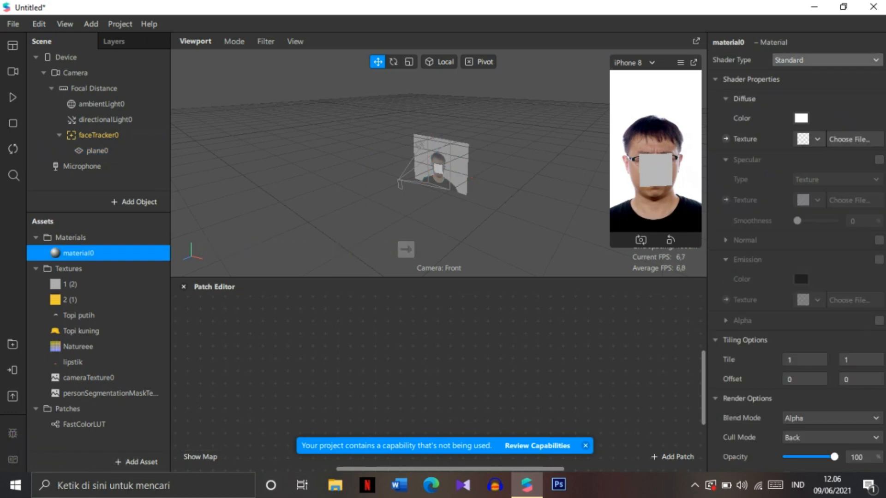
{"action": "left_click", "coordinate": [799, 60]}
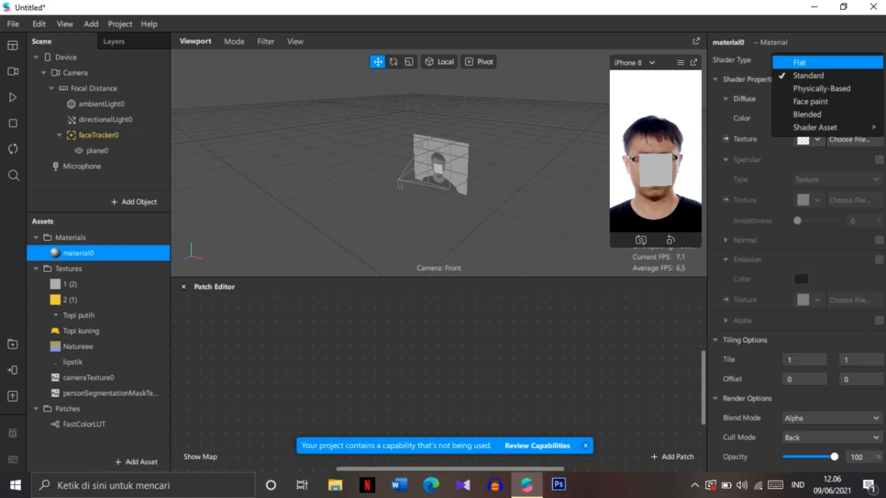
{"action": "left_click", "coordinate": [799, 63]}
{"action": "left_click", "coordinate": [817, 139]}
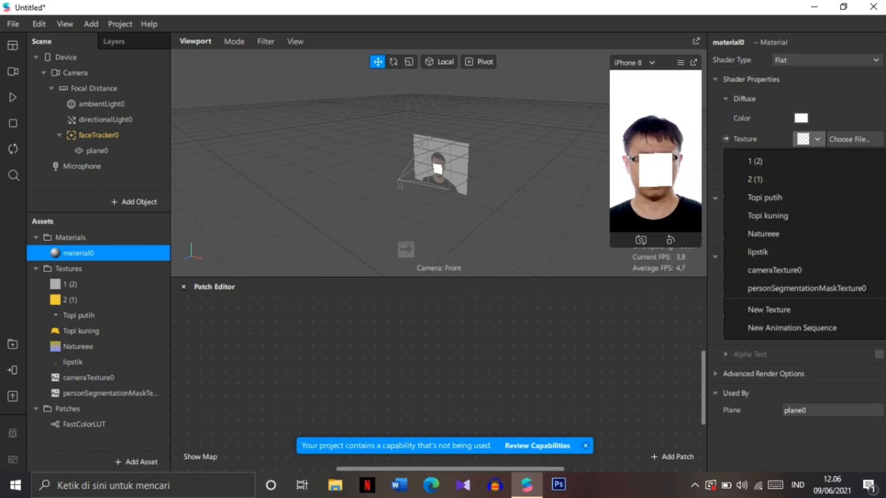
{"action": "left_click", "coordinate": [765, 197]}
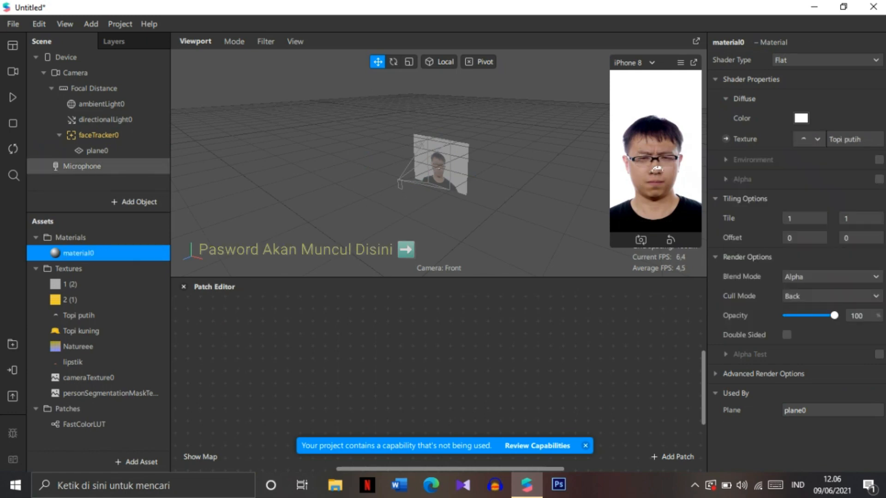
Step: Tilt the hat plane slightly with the Rotate tool, undoing the last rotation
{"action": "left_click", "coordinate": [97, 150]}
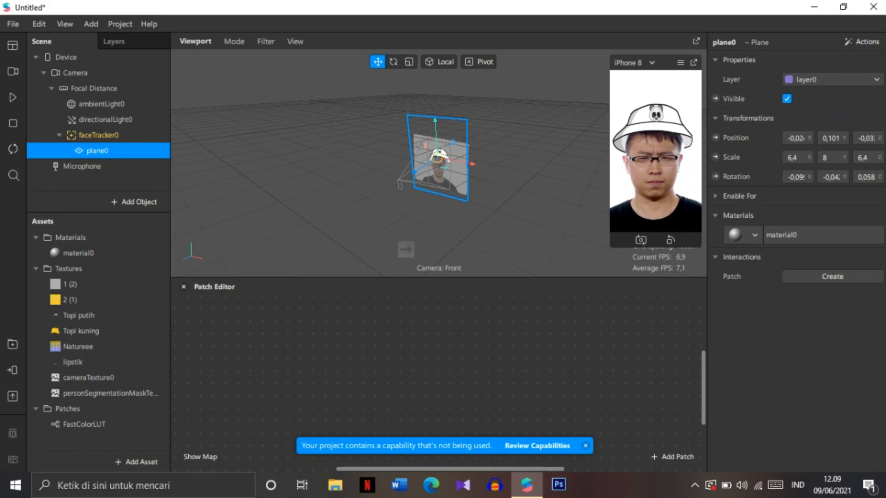
{"action": "left_click", "coordinate": [98, 135]}
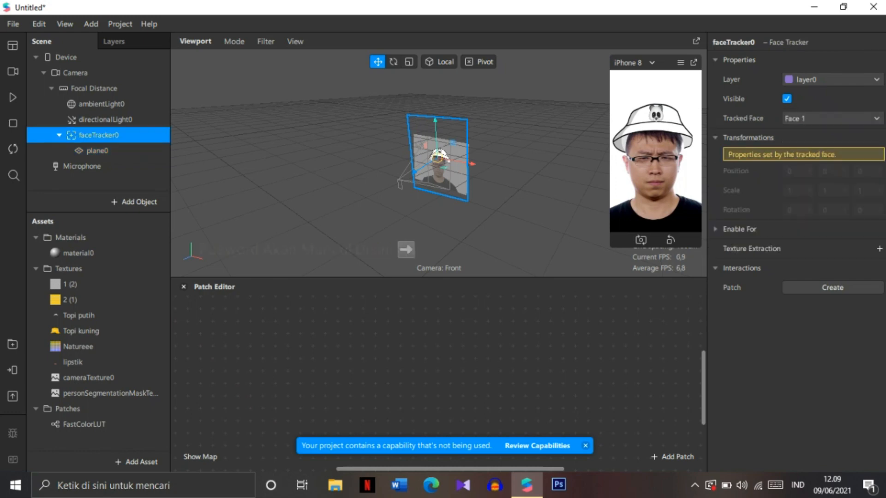
{"action": "left_click", "coordinate": [98, 151]}
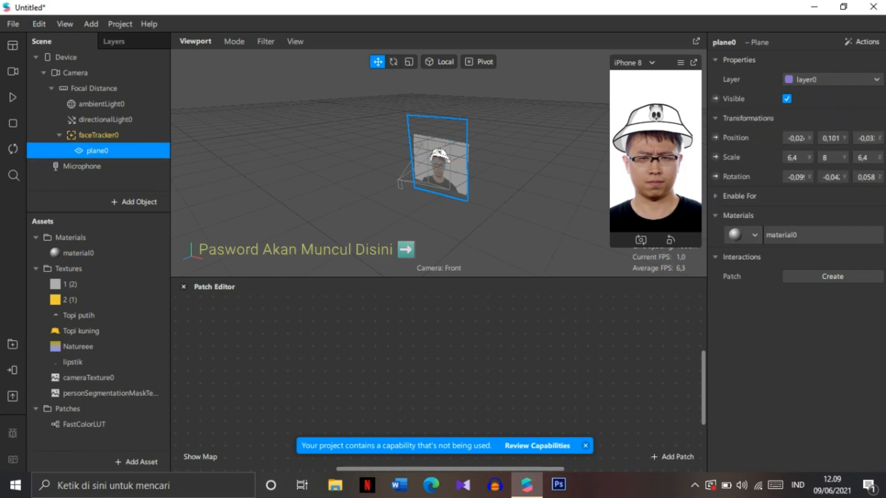
{"action": "left_click", "coordinate": [393, 62]}
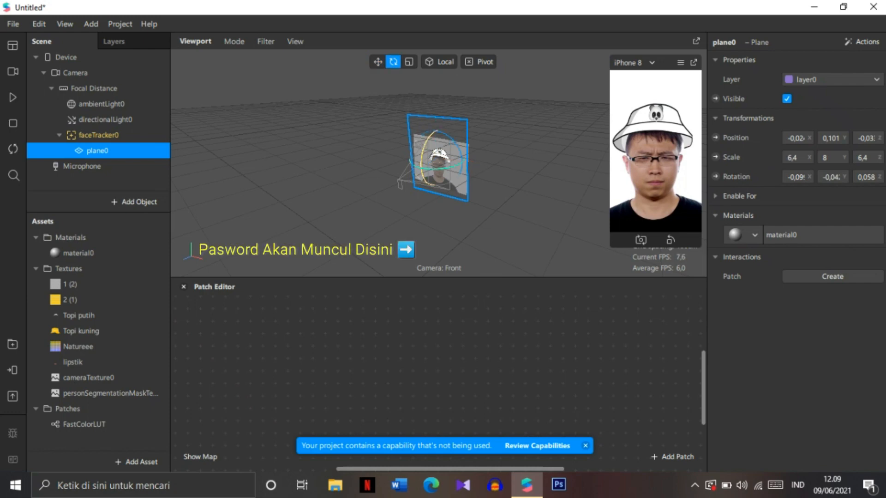
{"action": "mouse_move", "coordinate": [421, 165]}
{"action": "left_mouse_down"}
{"action": "mouse_move", "coordinate": [423, 154]}
{"action": "mouse_move", "coordinate": [422, 163]}
{"action": "left_mouse_up"}
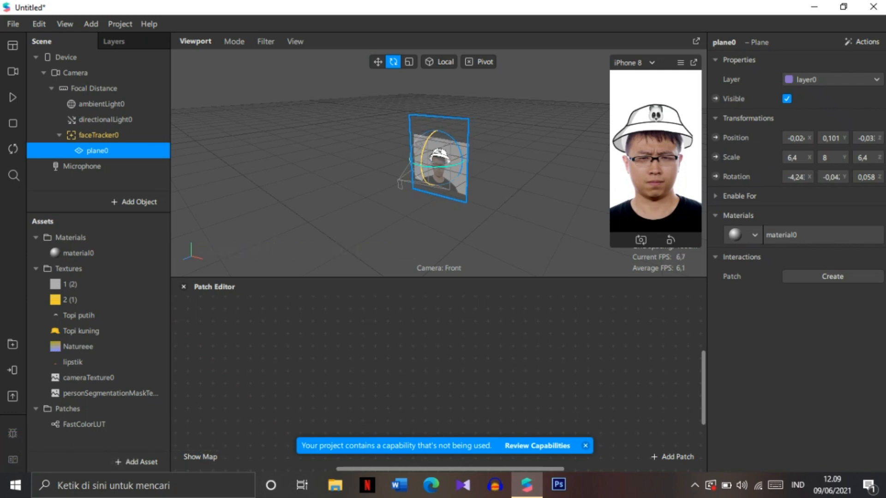
{"action": "left_click_drag", "start_coordinate": [422, 162], "coordinate": [422, 157]}
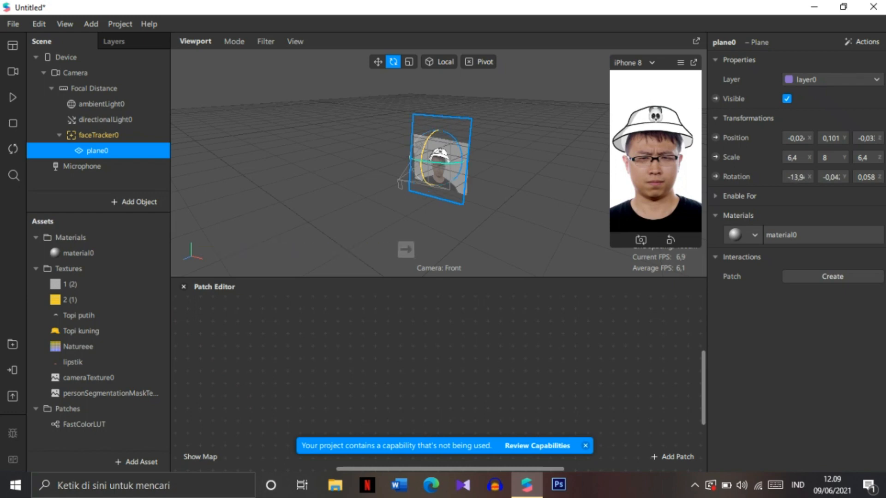
{"action": "key", "text": "ctrl+z"}
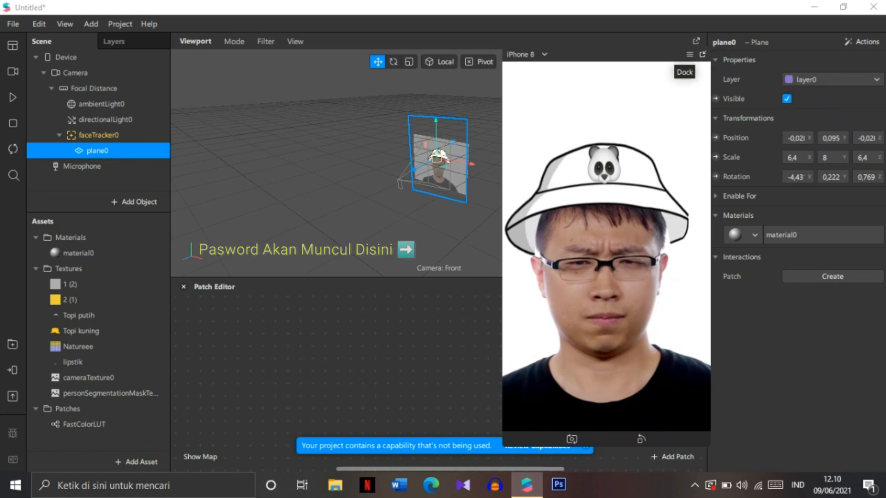
Step: Dock the simulator and place the FastColorLUT patch into the Patch Editor
{"action": "left_click", "coordinate": [702, 54]}
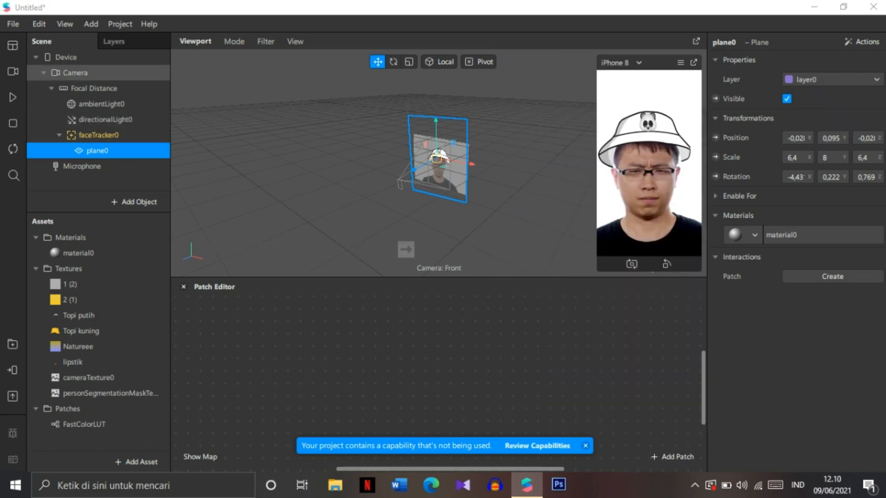
{"action": "left_click_drag", "start_coordinate": [84, 424], "coordinate": [345, 347]}
Step: Insert a Canvas into the scene
{"action": "left_click", "coordinate": [136, 202]}
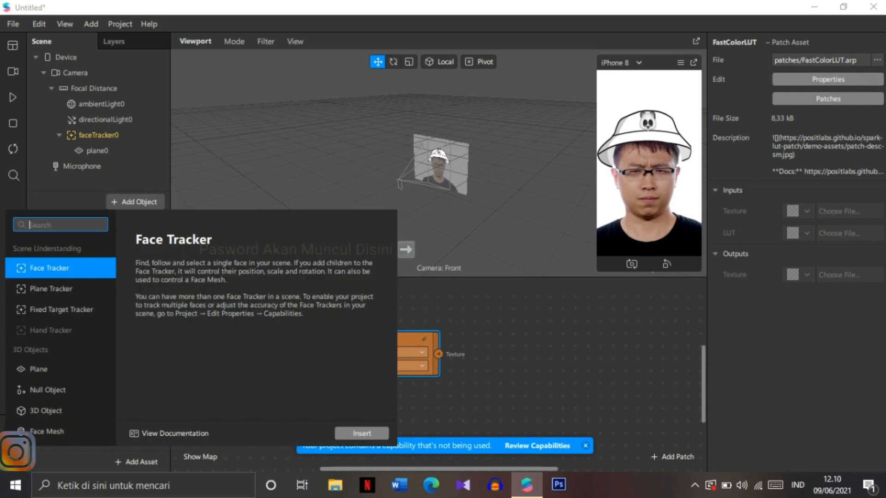
{"action": "scroll", "coordinate": [46, 369], "scroll_direction": "down", "scroll_amount": 4}
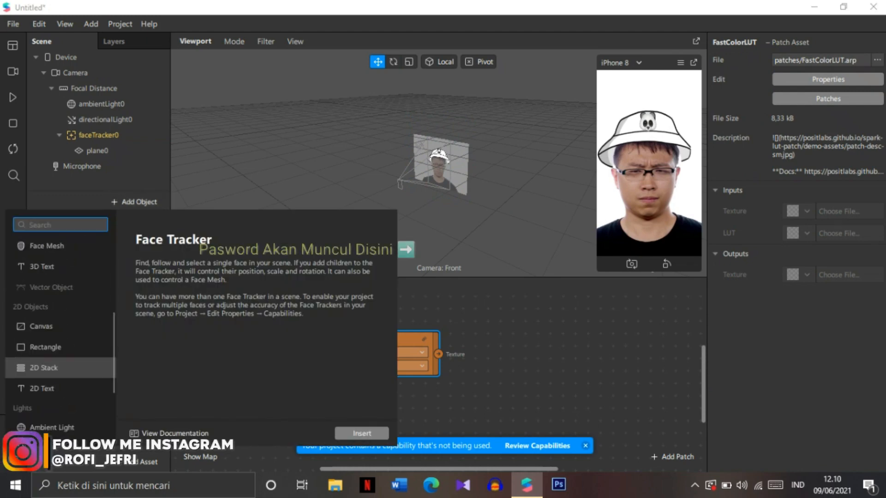
{"action": "scroll", "coordinate": [60, 368], "scroll_direction": "down", "scroll_amount": 2}
{"action": "double_click", "coordinate": [46, 256]}
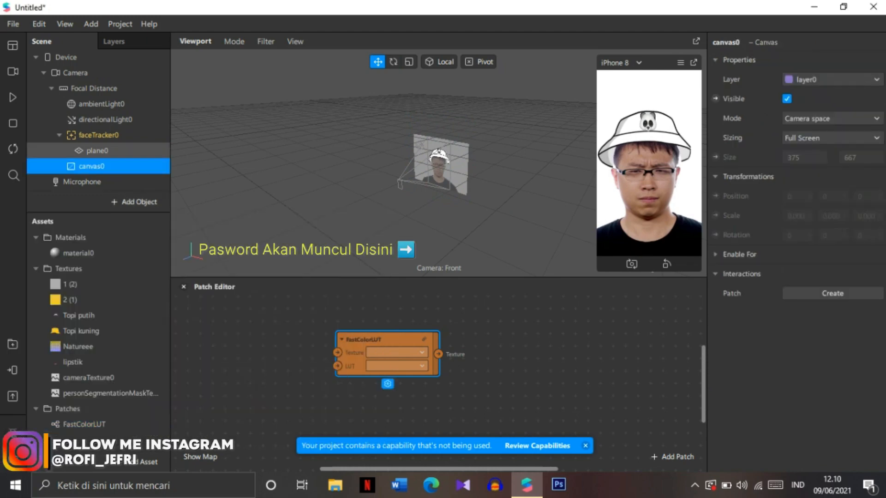
Step: Add a rectangle inside the canvas
{"action": "right_click", "coordinate": [108, 167]}
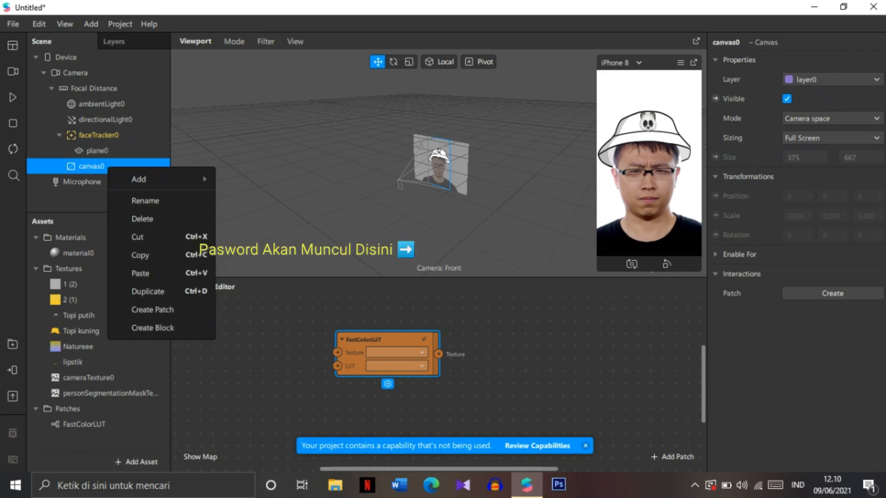
{"action": "mouse_move", "coordinate": [161, 179]}
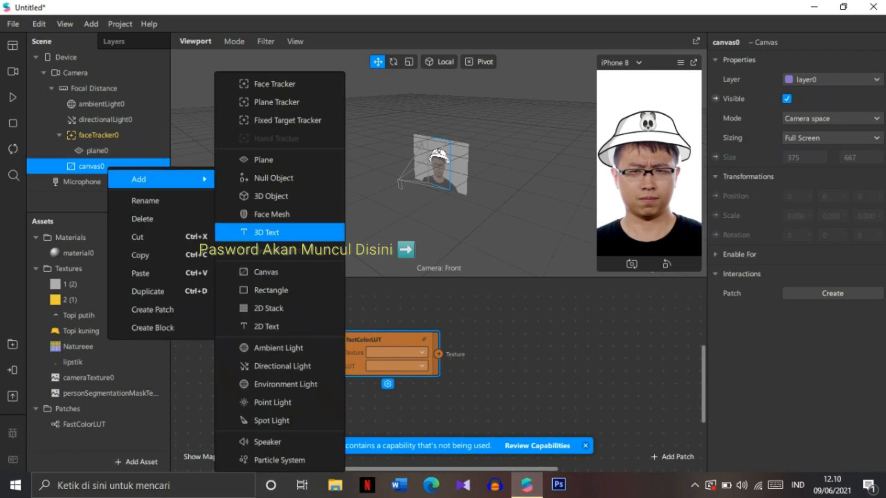
{"action": "left_click", "coordinate": [271, 290]}
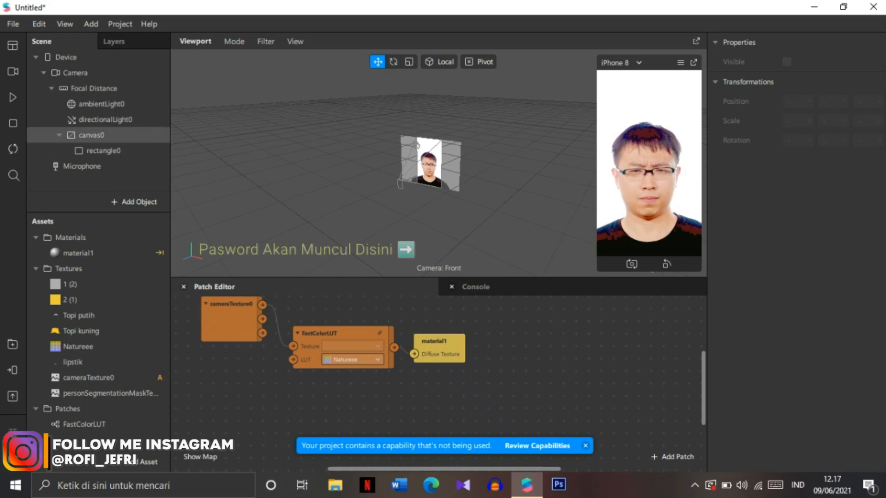
Step: Add another rectangle inside canvas0
{"action": "left_click", "coordinate": [91, 134]}
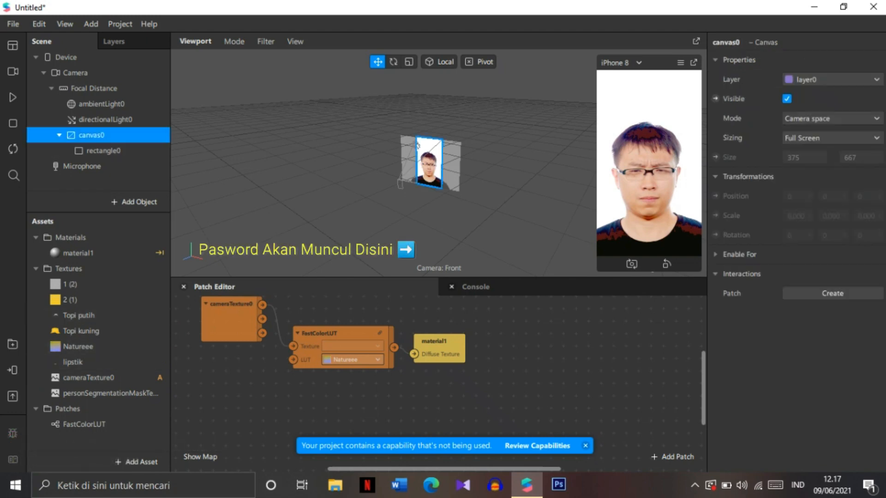
{"action": "right_click", "coordinate": [96, 135]}
{"action": "mouse_move", "coordinate": [129, 144]}
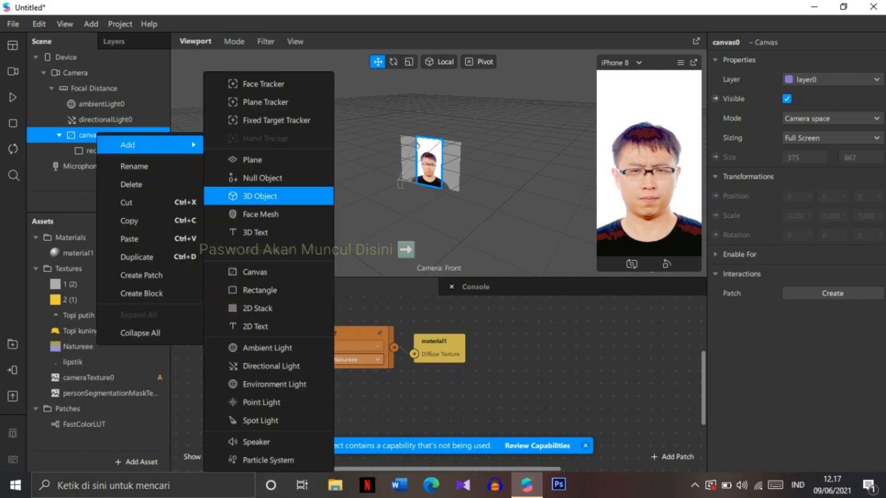
{"action": "left_click", "coordinate": [259, 290]}
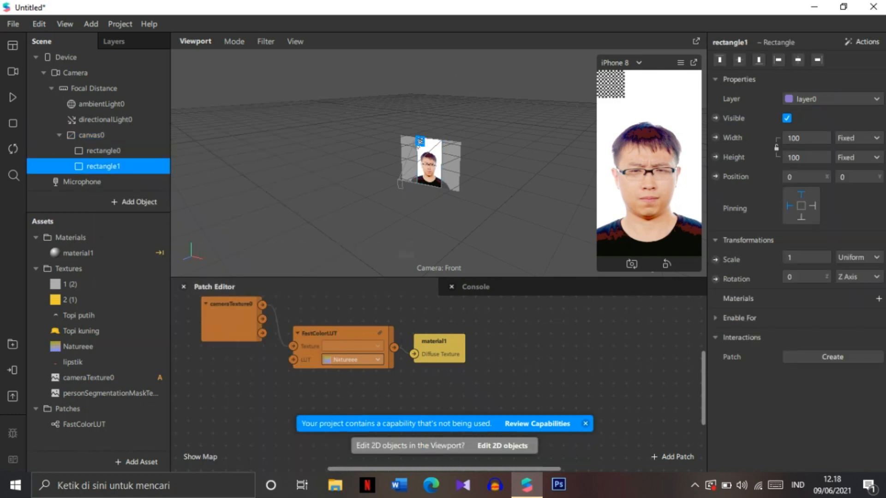
Step: Make the new rectangle fill the canvas width and height, and add a new material to it
{"action": "left_click", "coordinate": [807, 138]}
{"action": "left_click", "coordinate": [805, 158]}
{"action": "left_click", "coordinate": [804, 158]}
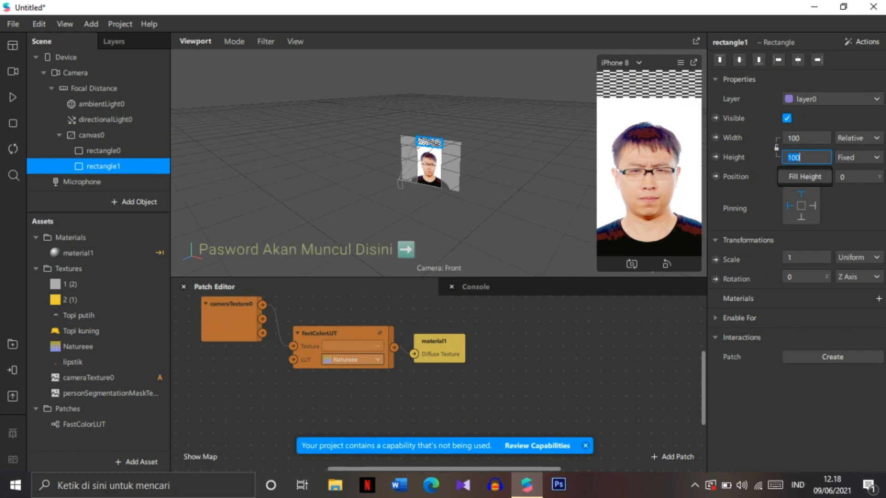
{"action": "left_click", "coordinate": [805, 177]}
{"action": "left_click", "coordinate": [878, 298]}
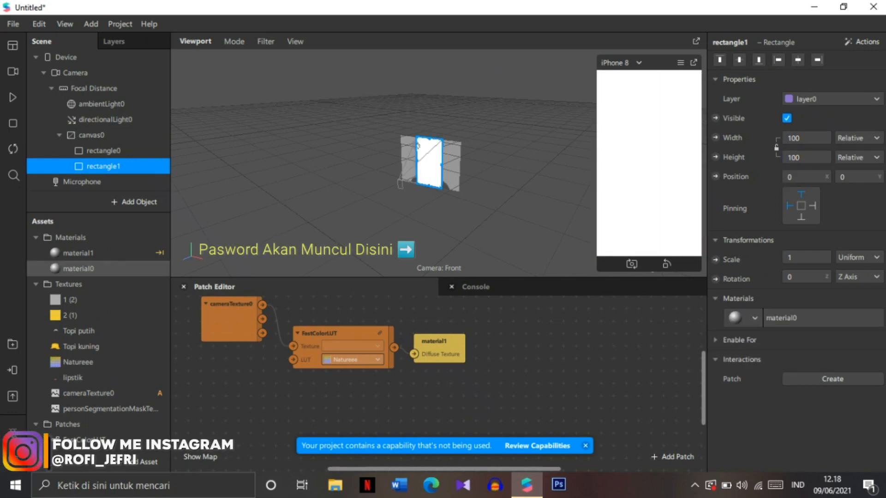
Step: Set the new material material0's shader type to Flat
{"action": "left_click", "coordinate": [784, 318]}
{"action": "left_click", "coordinate": [825, 60]}
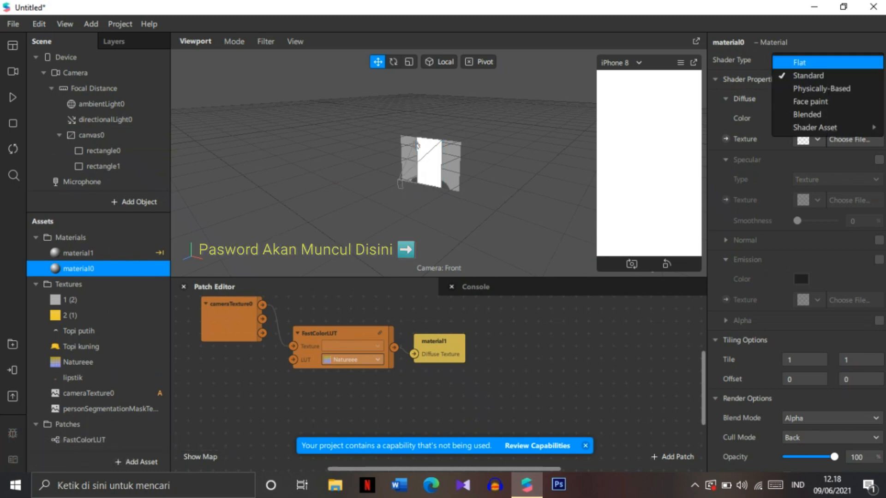
{"action": "left_click", "coordinate": [799, 62]}
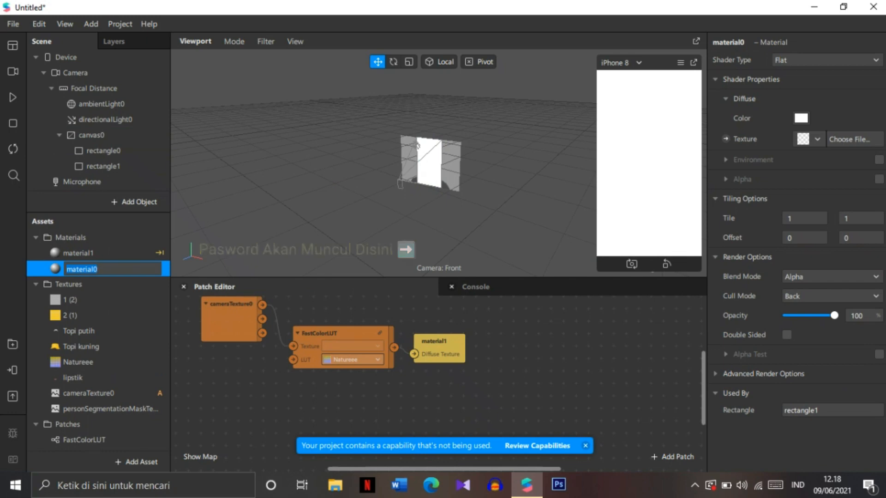
Step: Enable Alpha on material0 and set its diffuse texture to 1 (2)
{"action": "left_click", "coordinate": [879, 179]}
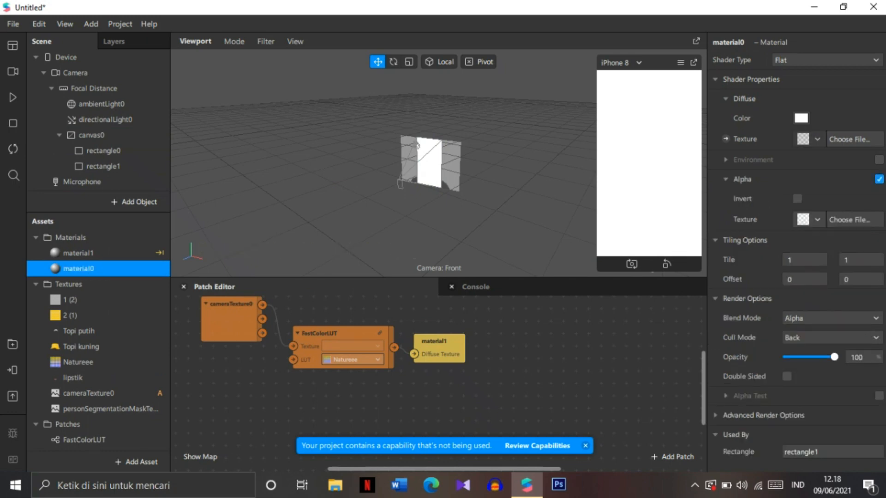
{"action": "left_click", "coordinate": [817, 139]}
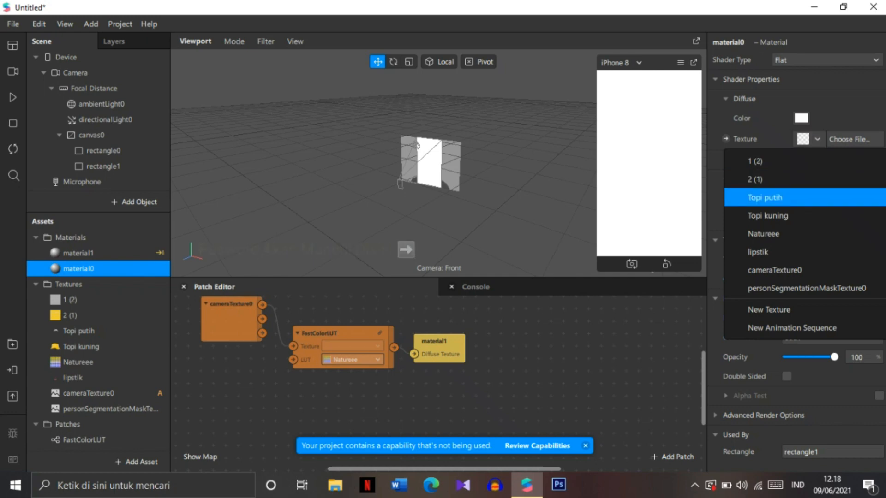
{"action": "left_click", "coordinate": [754, 161]}
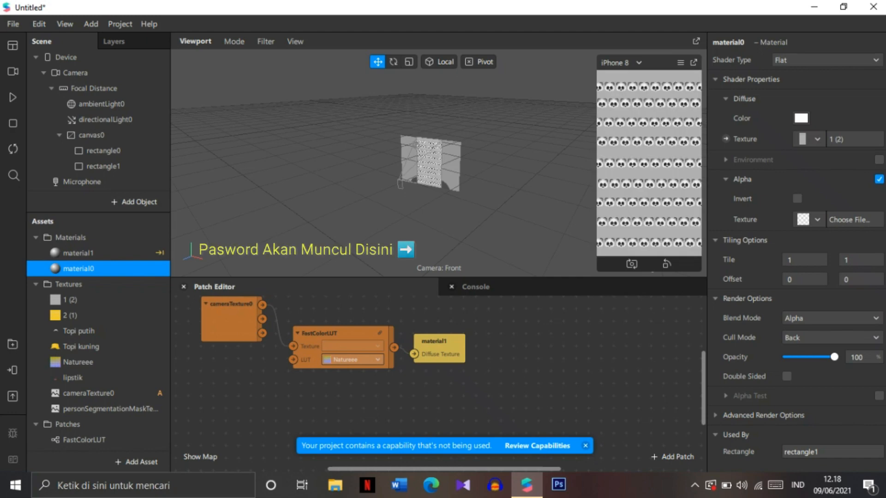
{"action": "left_click", "coordinate": [809, 139]}
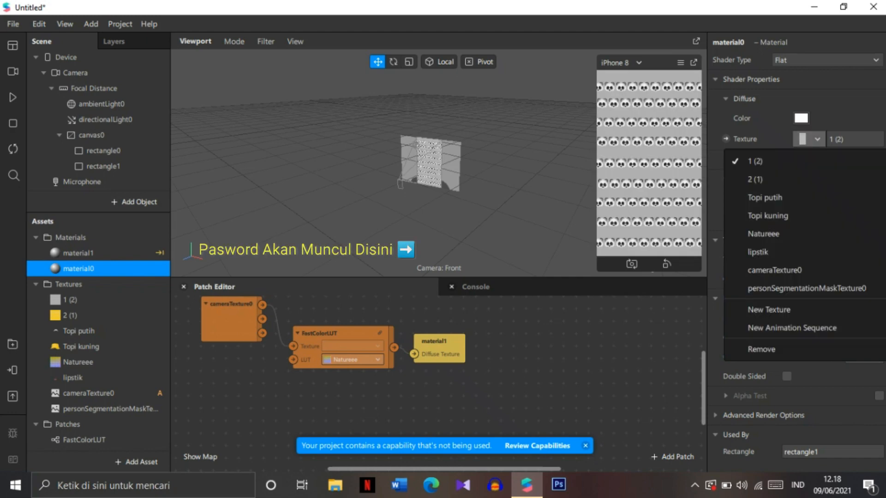
{"action": "left_click", "coordinate": [754, 161]}
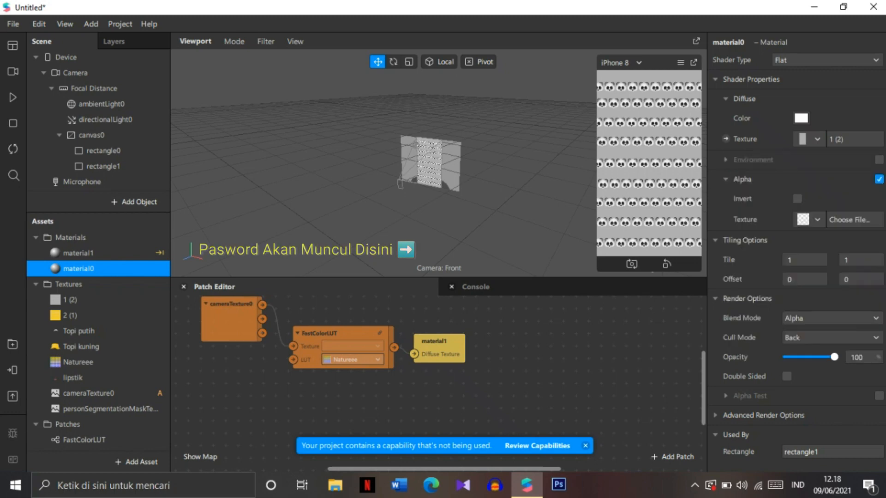
Step: Try assigning personSegmentationMaskTexture0 as material0's alpha texture
{"action": "left_click", "coordinate": [879, 179]}
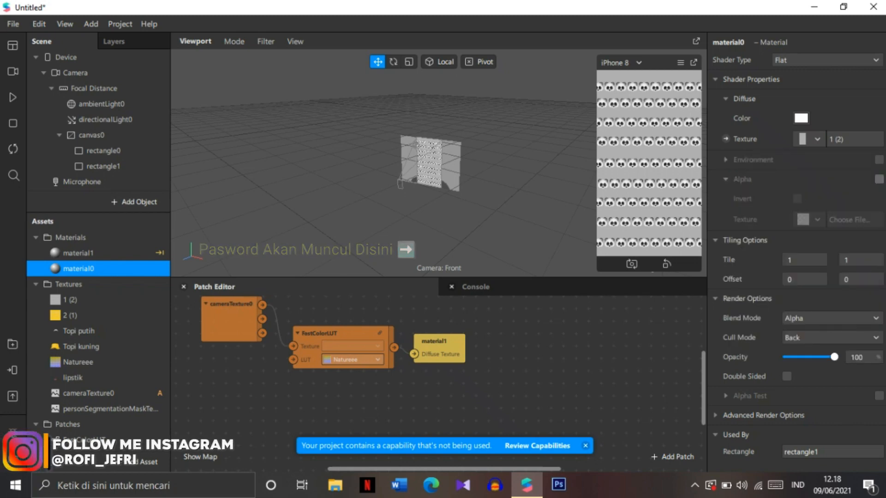
{"action": "left_click", "coordinate": [879, 179]}
{"action": "left_click", "coordinate": [810, 219]}
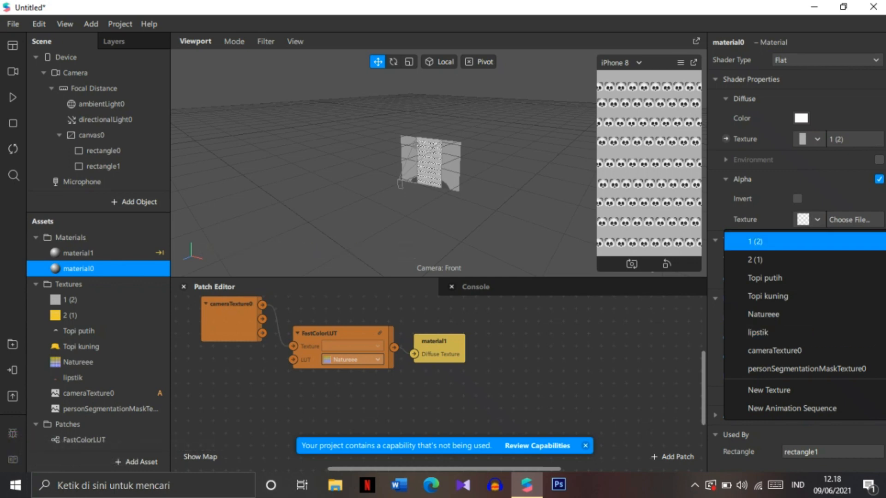
{"action": "left_click", "coordinate": [806, 369]}
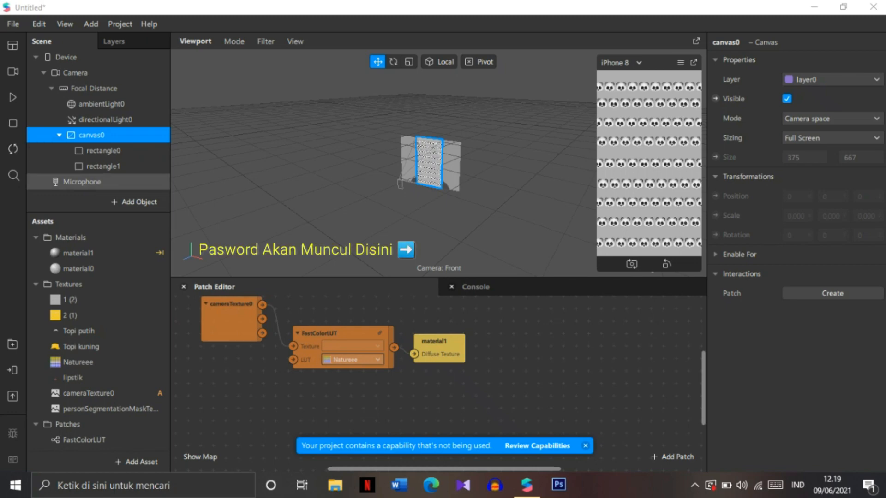
Step: Add a third rectangle inside canvas0
{"action": "double_click", "coordinate": [82, 269]}
{"action": "key", "text": "Return"}
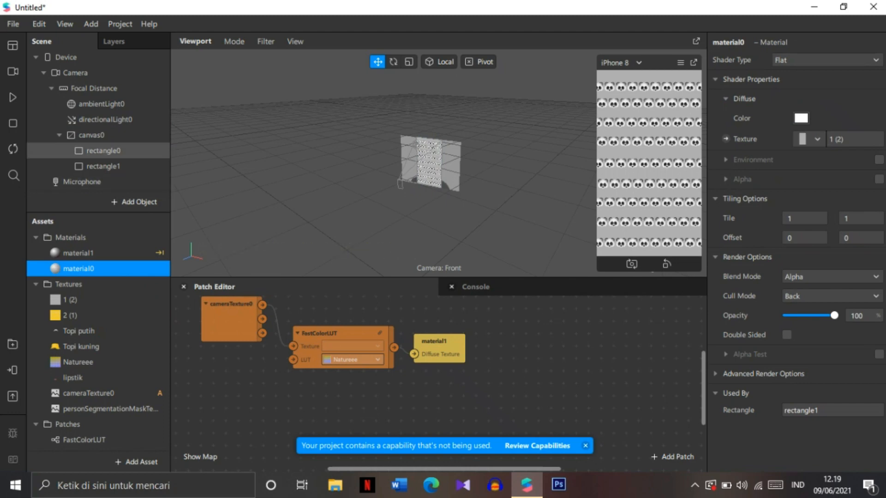
{"action": "left_click", "coordinate": [88, 135]}
{"action": "right_click", "coordinate": [91, 134]}
{"action": "mouse_move", "coordinate": [138, 144]}
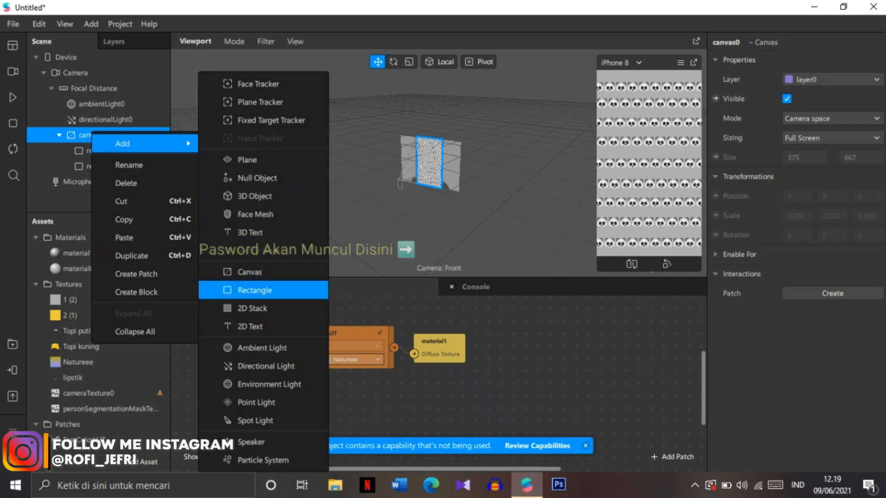
{"action": "left_click", "coordinate": [254, 290]}
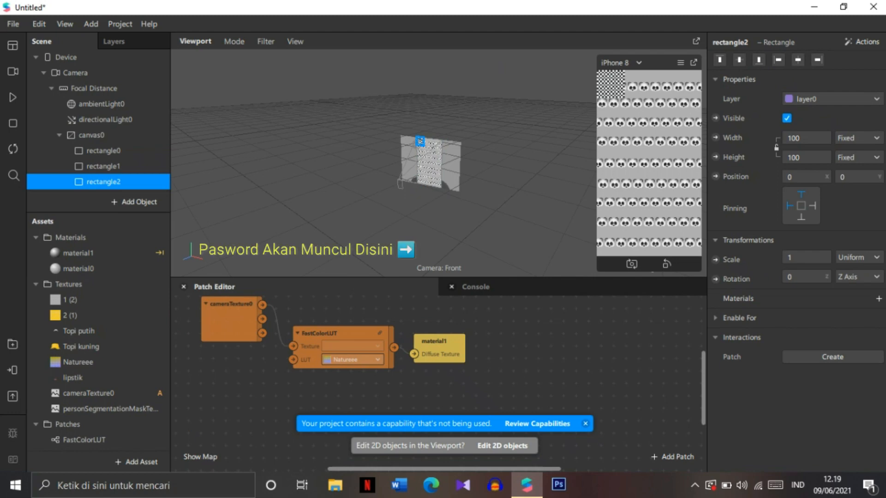
Step: Make the third rectangle fill the canvas with a new material and set that material's shader to Flat
{"action": "left_click", "coordinate": [794, 138]}
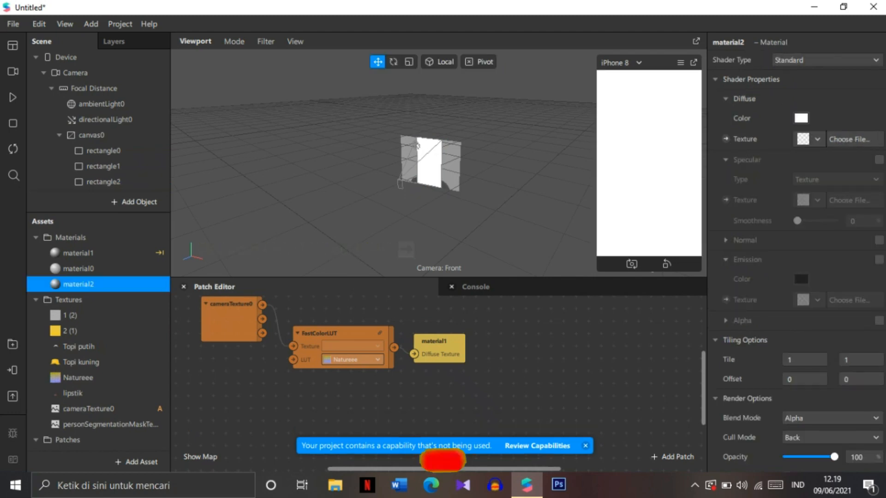
{"action": "left_click", "coordinate": [832, 61]}
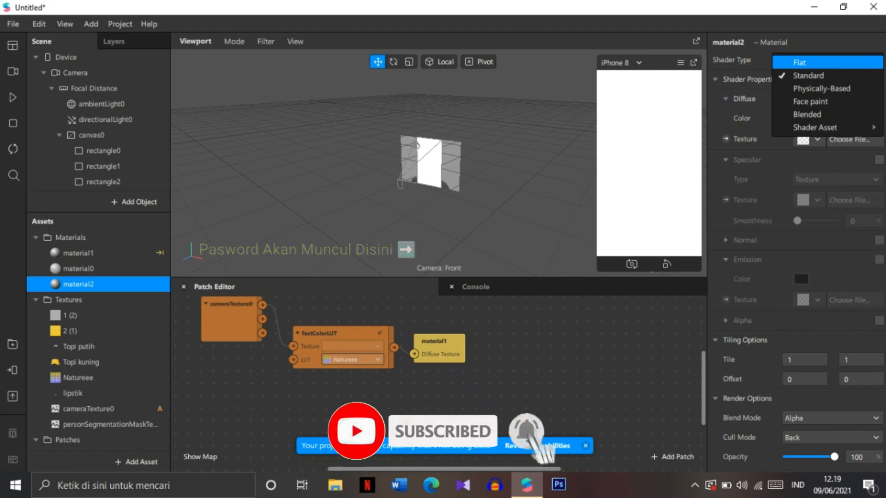
Step: Rename the third rectangle to orang
{"action": "right_click", "coordinate": [156, 182]}
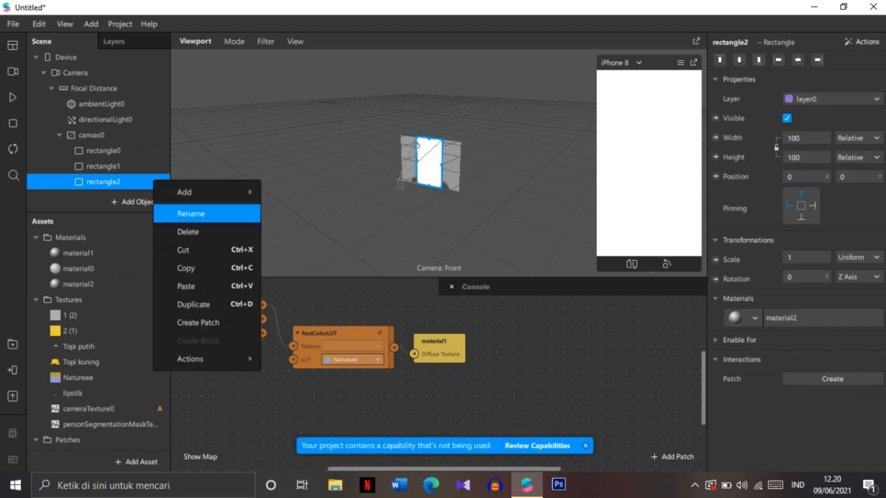
{"action": "left_click", "coordinate": [190, 214]}
{"action": "type", "text": "orang"}
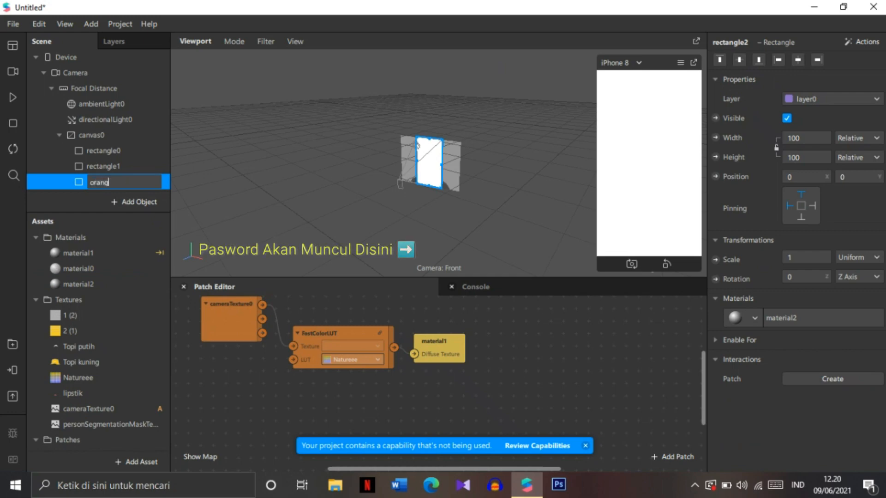
{"action": "key", "text": "Return"}
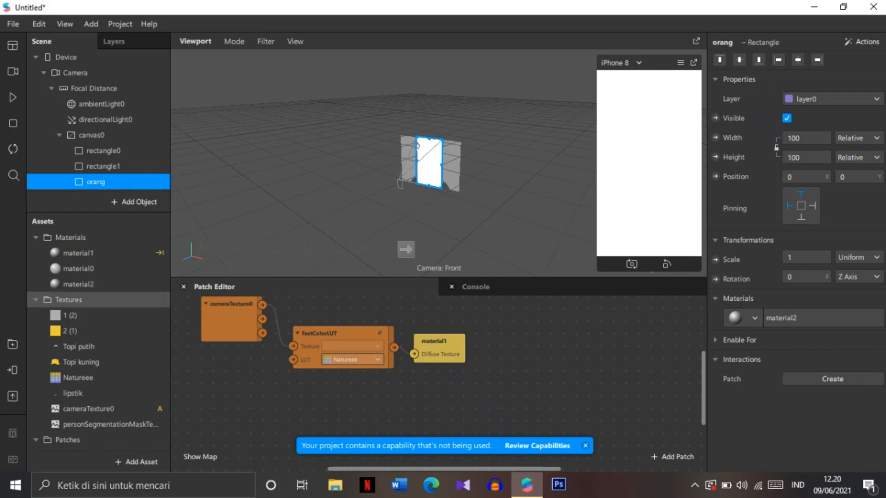
Step: Rename the third rectangle's material to orang
{"action": "double_click", "coordinate": [78, 284]}
{"action": "right_click", "coordinate": [91, 283]}
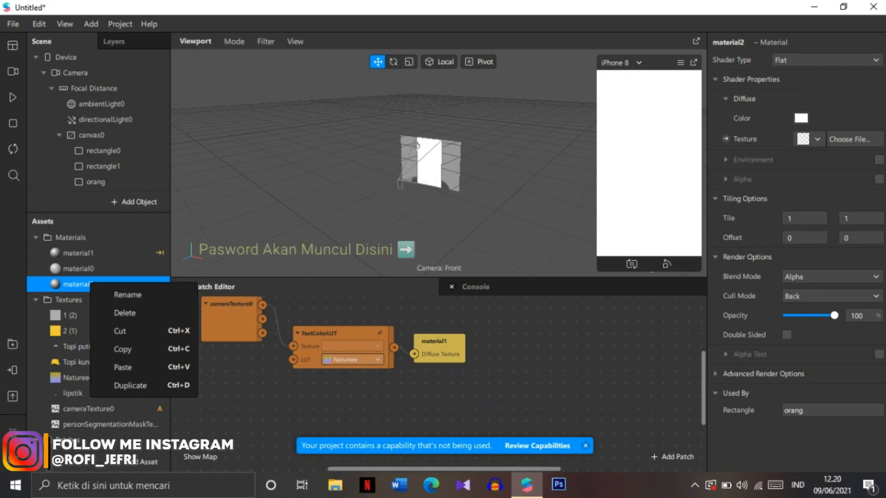
{"action": "left_click", "coordinate": [127, 294]}
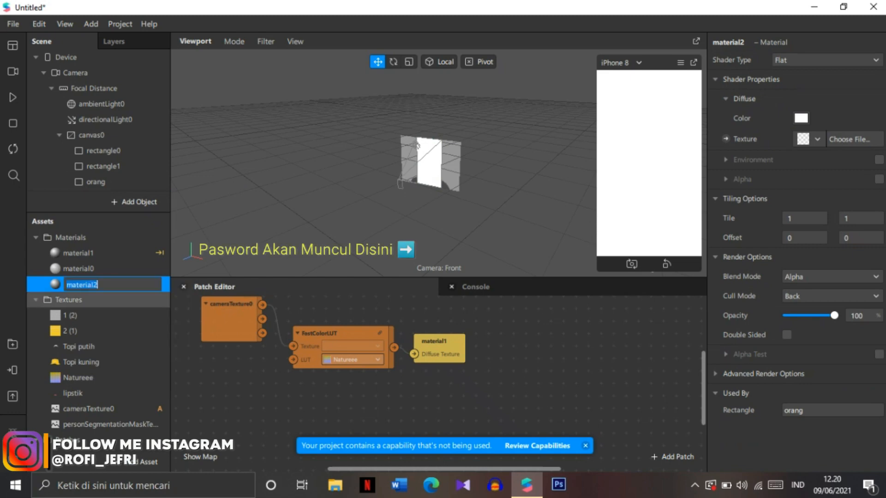
{"action": "type", "text": "orang"}
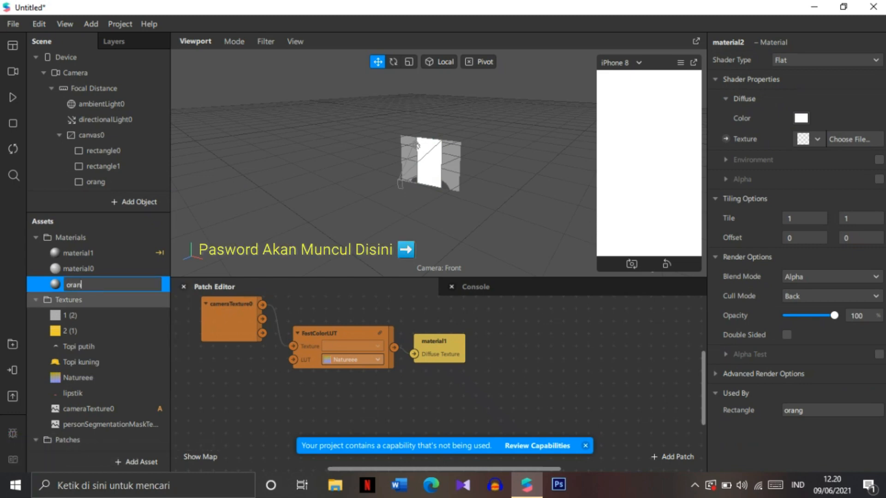
{"action": "key", "text": "Return"}
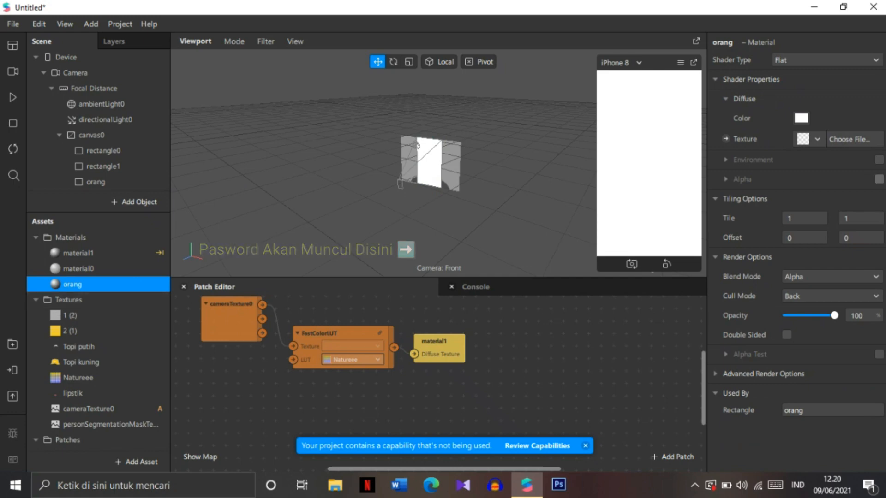
Step: Set the orang material's diffuse texture to cameraTexture0 and its alpha texture to personSegmentationMaskTexture0
{"action": "left_click", "coordinate": [809, 138]}
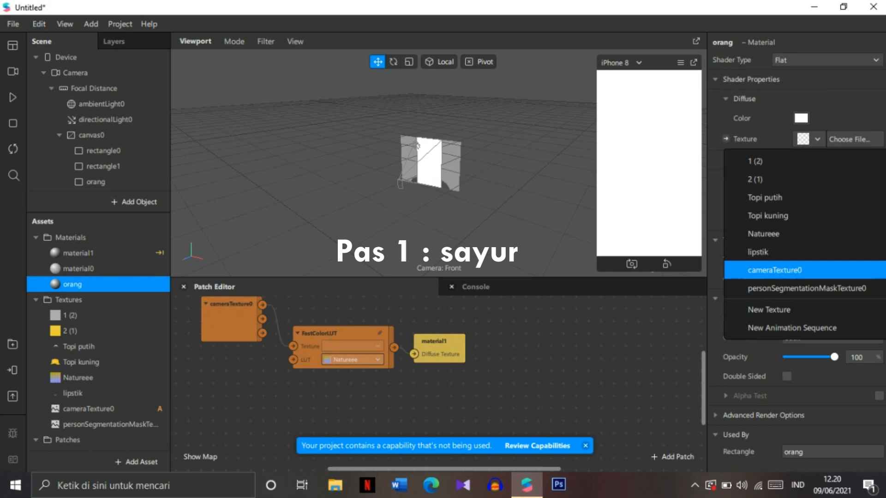
{"action": "left_click", "coordinate": [775, 270]}
{"action": "left_click", "coordinate": [810, 219]}
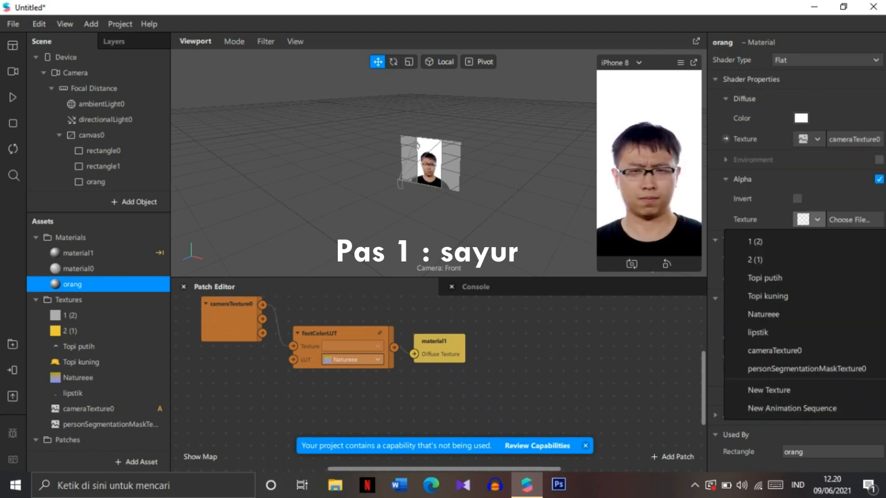
{"action": "left_click", "coordinate": [806, 369]}
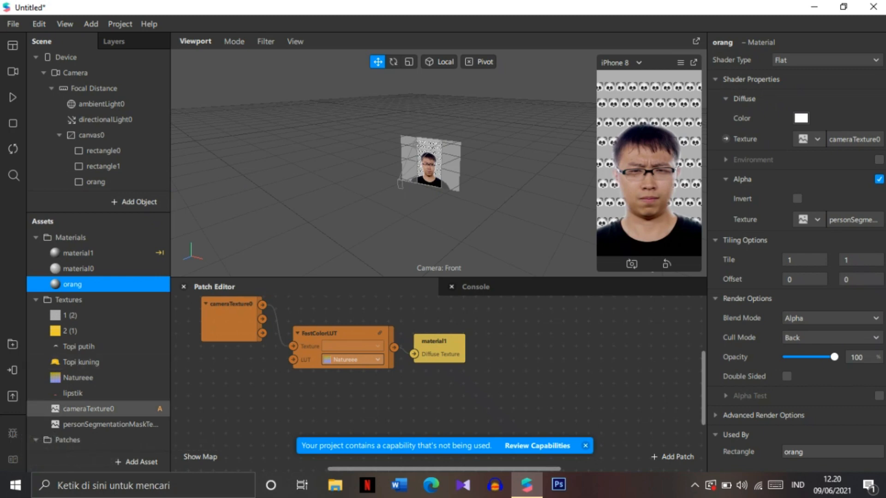
Step: Set the person segmentation mask texture's Mask Size to 3.6
{"action": "left_click", "coordinate": [110, 424]}
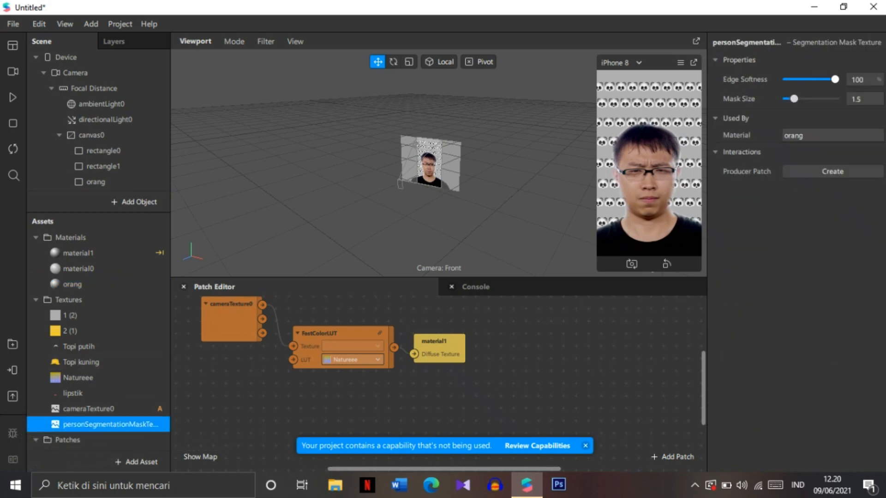
{"action": "left_click_drag", "start_coordinate": [795, 98], "coordinate": [815, 98]}
{"action": "left_click_drag", "start_coordinate": [805, 99], "coordinate": [804, 98]}
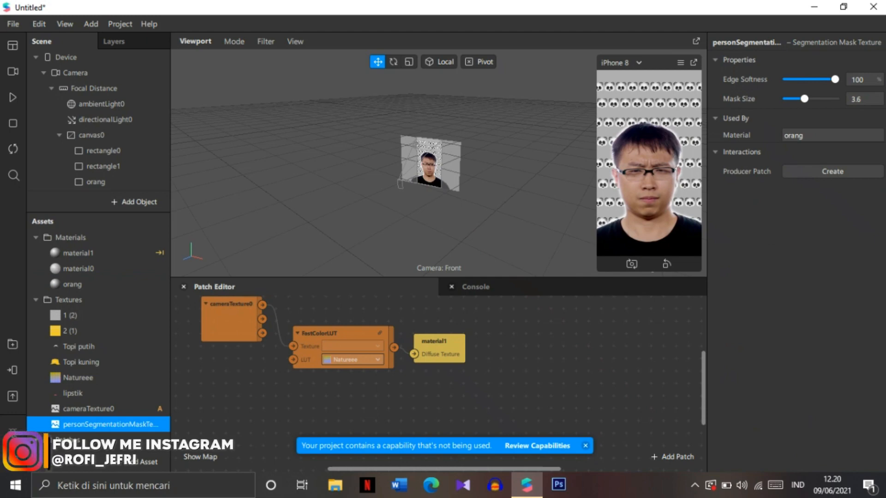
Step: Insert a Face Tracker into the scene
{"action": "scroll", "coordinate": [98, 137], "scroll_direction": "down", "scroll_amount": 2}
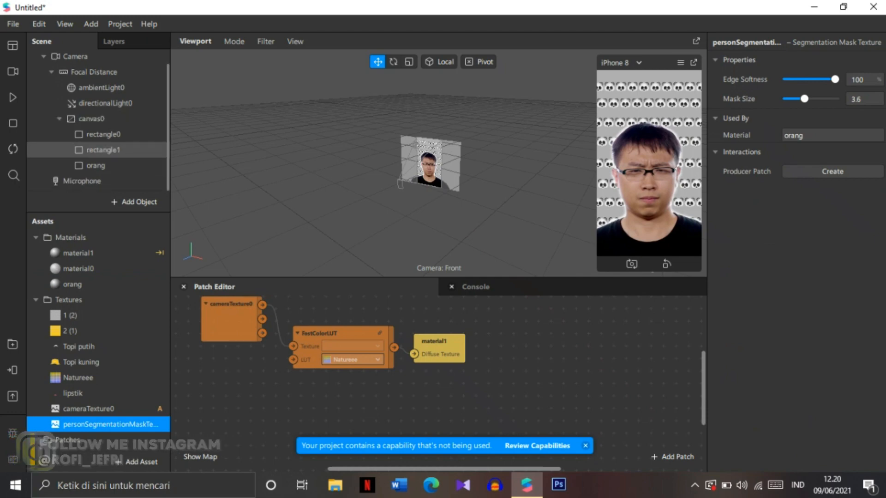
{"action": "left_click", "coordinate": [134, 202]}
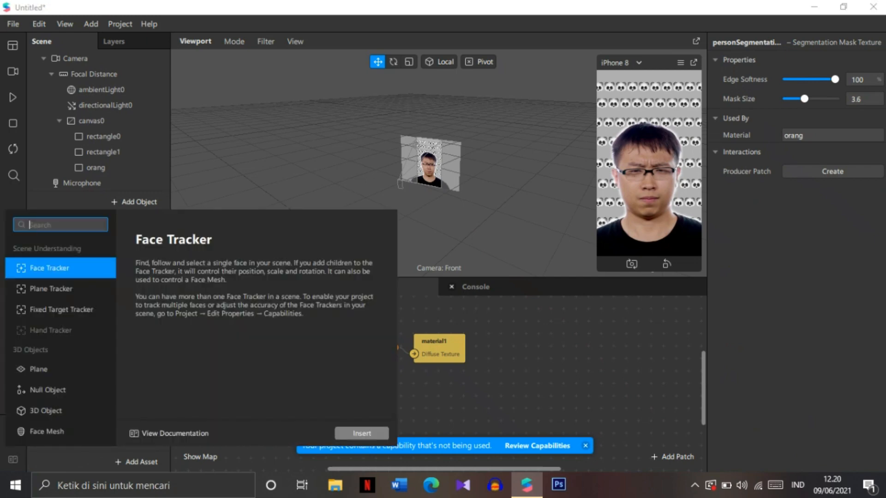
{"action": "left_click", "coordinate": [362, 434]}
Step: Add a plane as a child of the face tracker
{"action": "right_click", "coordinate": [86, 181]}
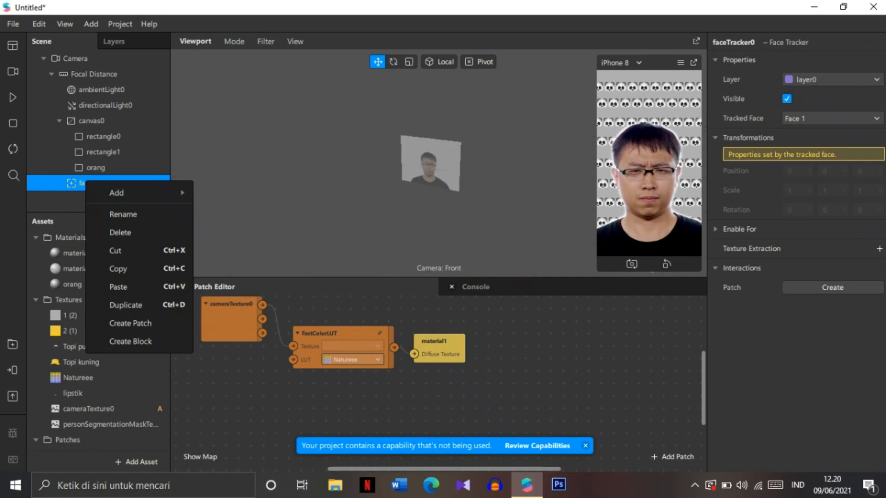
{"action": "mouse_move", "coordinate": [120, 193]}
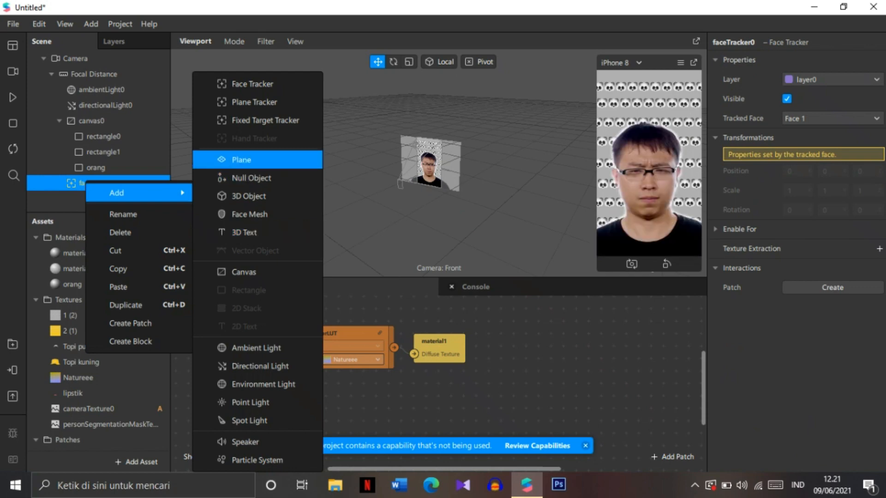
{"action": "left_click", "coordinate": [249, 160]}
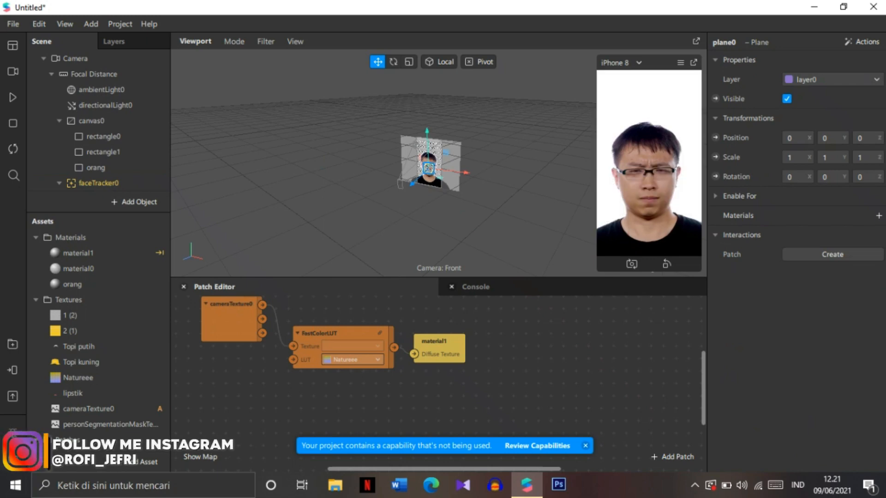
Step: Try to feed the FastColorLUT output into material0's diffuse texture through a new patch
{"action": "left_click", "coordinate": [103, 152]}
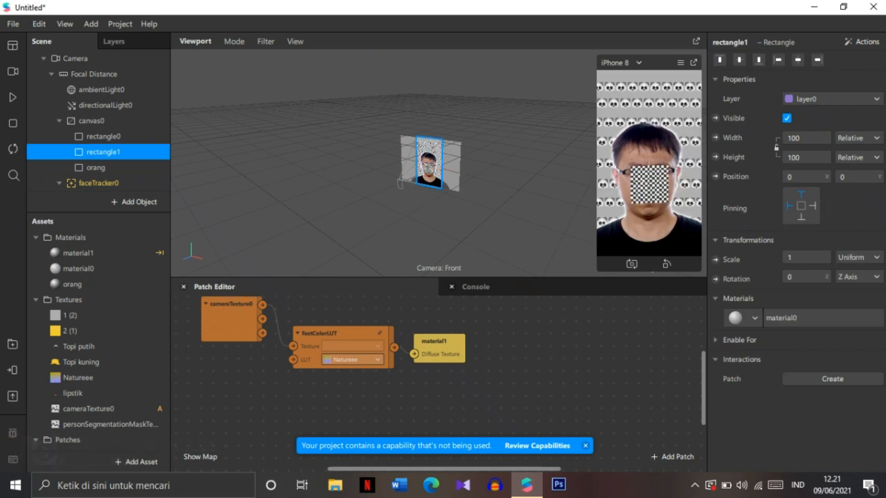
{"action": "double_click", "coordinate": [78, 269]}
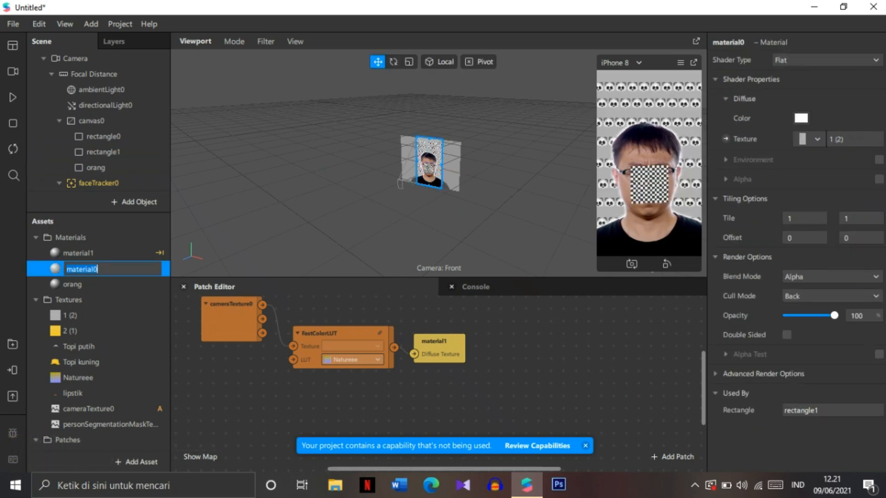
{"action": "left_click", "coordinate": [726, 138]}
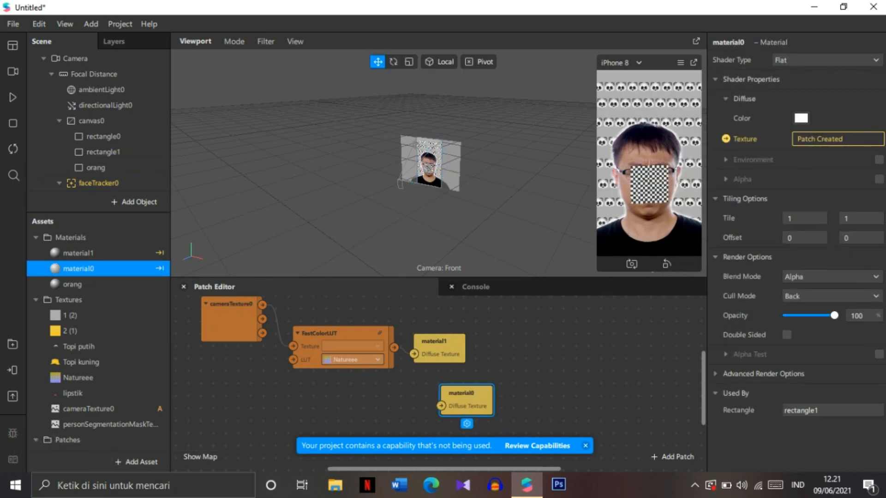
{"action": "left_click_drag", "start_coordinate": [466, 396], "coordinate": [452, 381]}
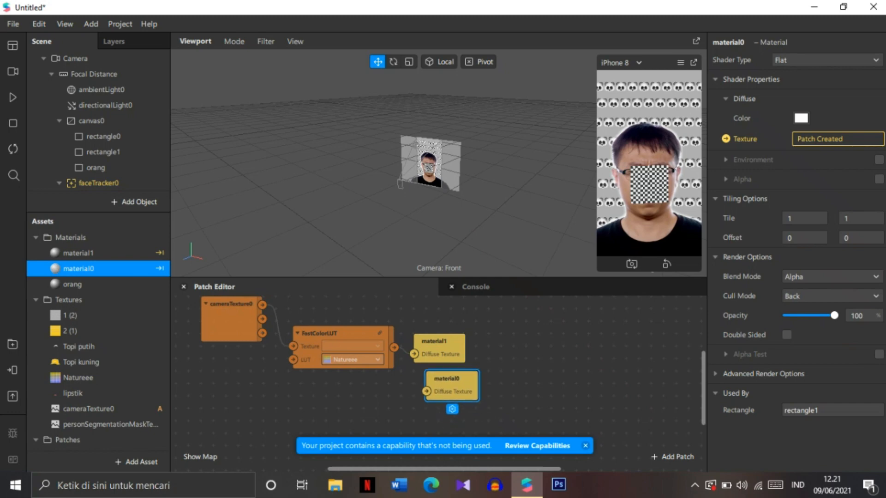
{"action": "left_click_drag", "start_coordinate": [393, 348], "coordinate": [426, 391]}
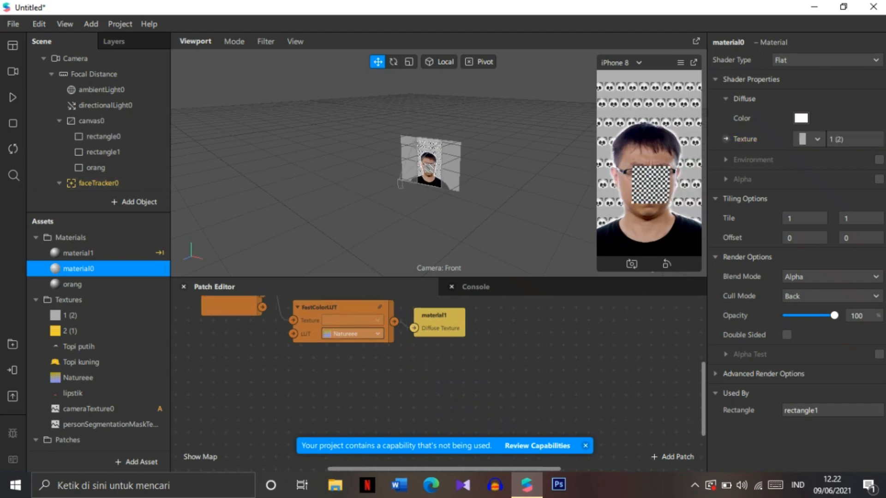
Step: Create a diffuse texture patch for the orang material and connect the FastColorLUT output to it
{"action": "left_click", "coordinate": [72, 284]}
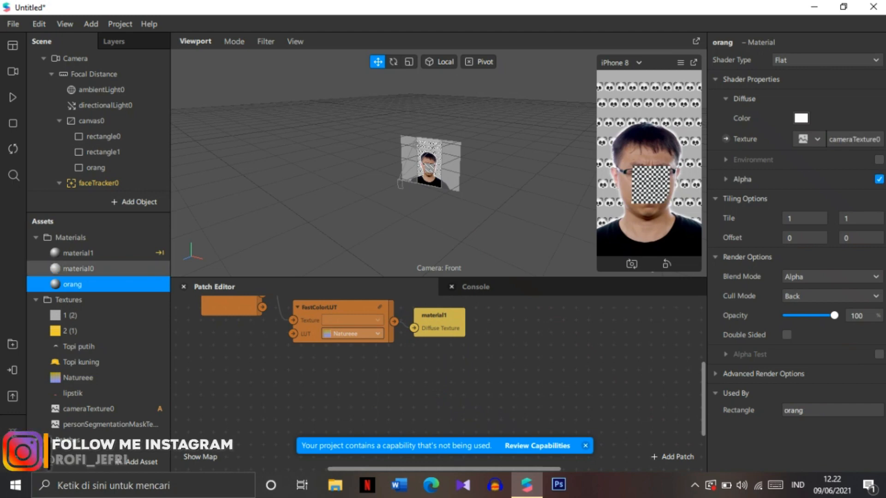
{"action": "left_click", "coordinate": [78, 268]}
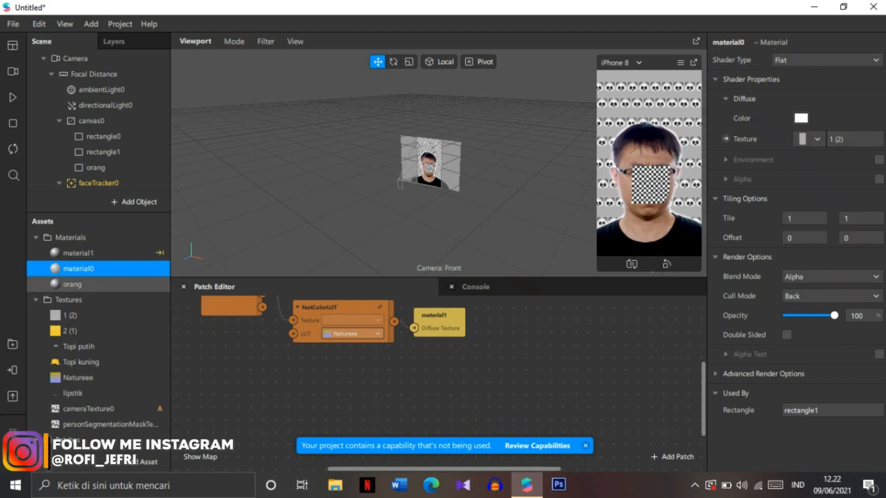
{"action": "left_click", "coordinate": [72, 284]}
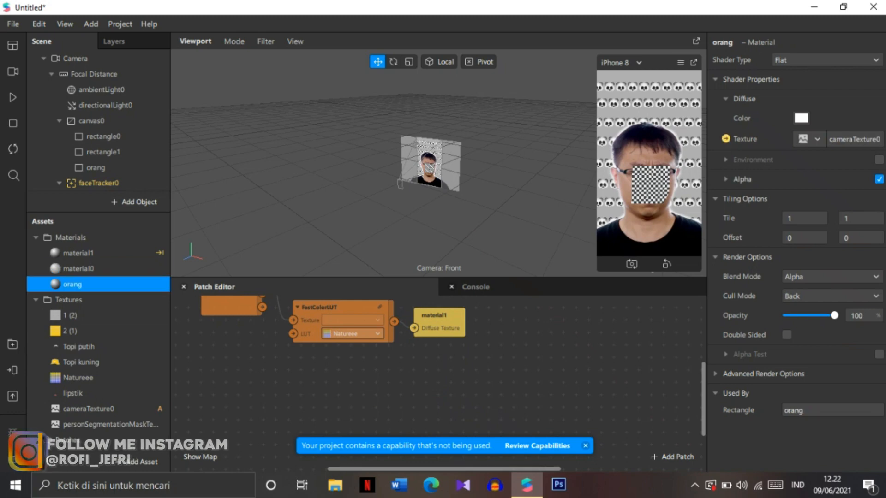
{"action": "left_click", "coordinate": [726, 139]}
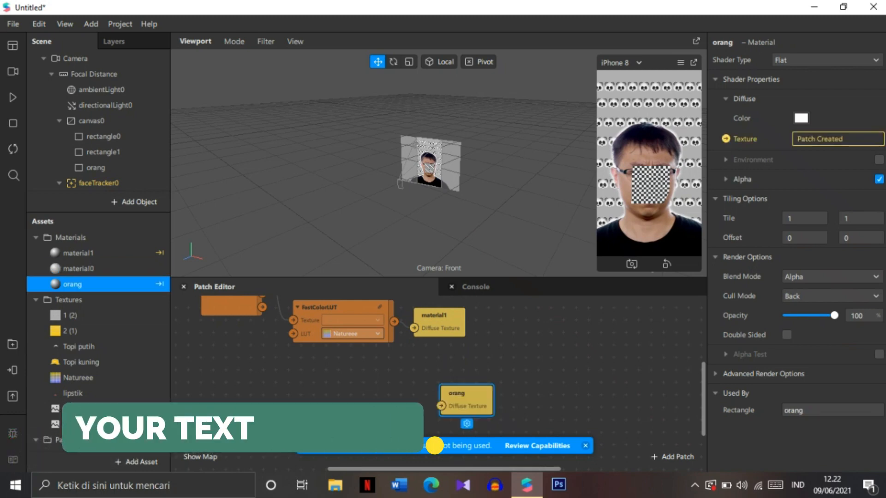
{"action": "left_click_drag", "start_coordinate": [466, 395], "coordinate": [452, 354]}
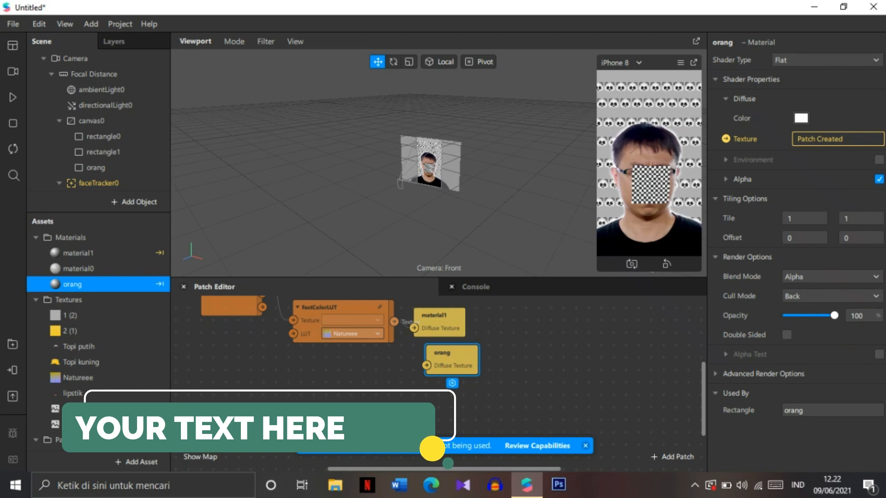
{"action": "left_click_drag", "start_coordinate": [394, 322], "coordinate": [427, 365]}
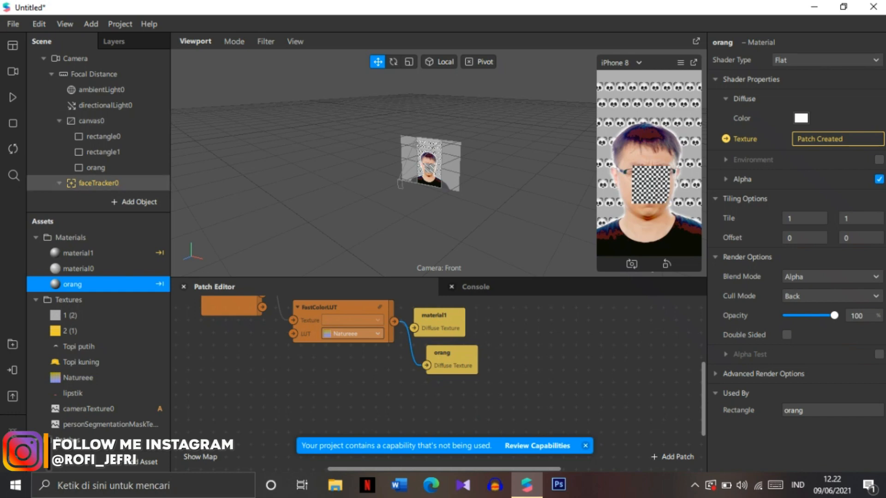
Step: Set the hat plane's scale to 6,4 by 8 by 6,4
{"action": "left_click", "coordinate": [98, 183]}
{"action": "scroll", "coordinate": [99, 183], "scroll_direction": "down", "scroll_amount": 1}
{"action": "scroll", "coordinate": [98, 178], "scroll_direction": "down", "scroll_amount": 1}
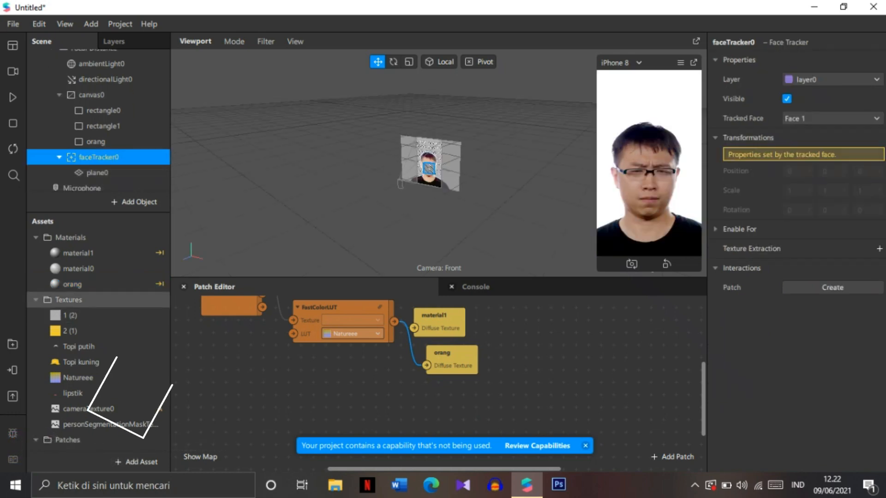
{"action": "left_click", "coordinate": [97, 173]}
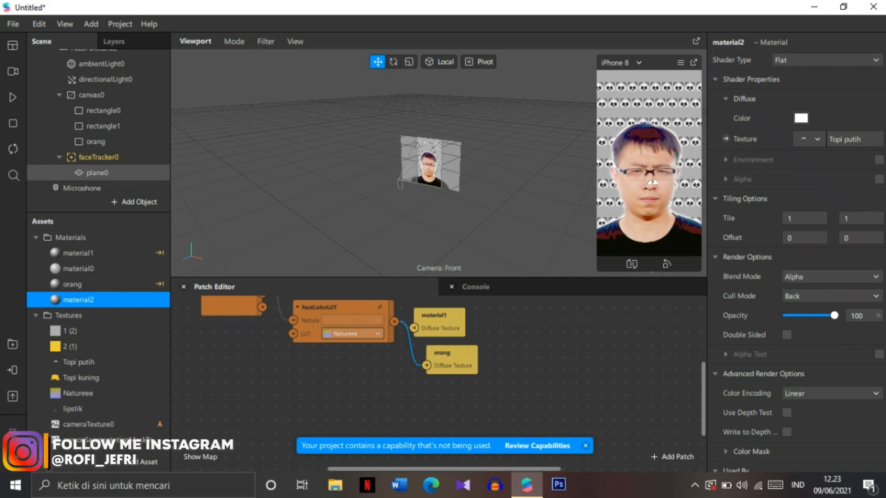
{"action": "left_click", "coordinate": [97, 172]}
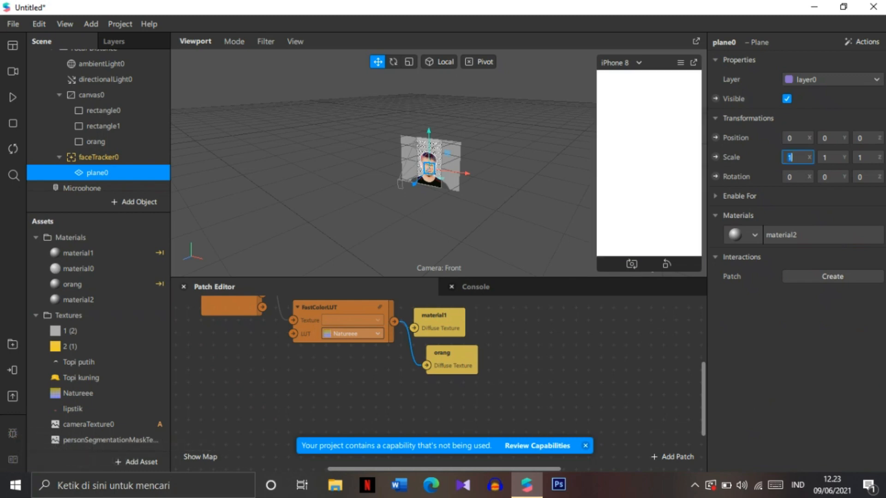
{"action": "type", "text": "6,4"}
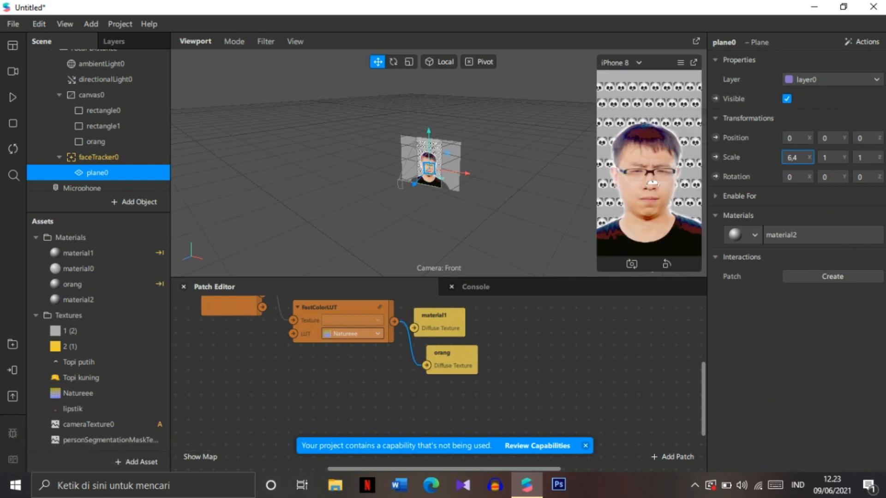
{"action": "key", "text": "Tab"}
{"action": "key", "text": "Tab"}
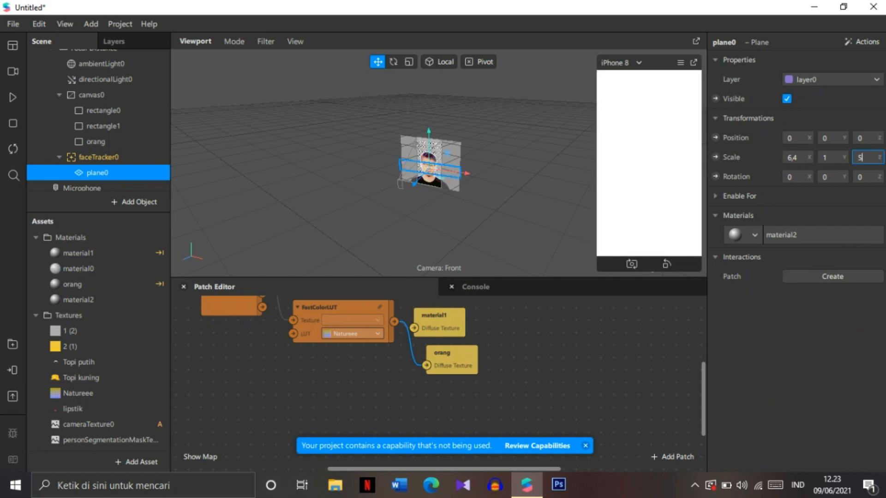
{"action": "type", "text": "5"}
{"action": "key", "text": "BackSpace"}
{"action": "type", "text": "6,4"}
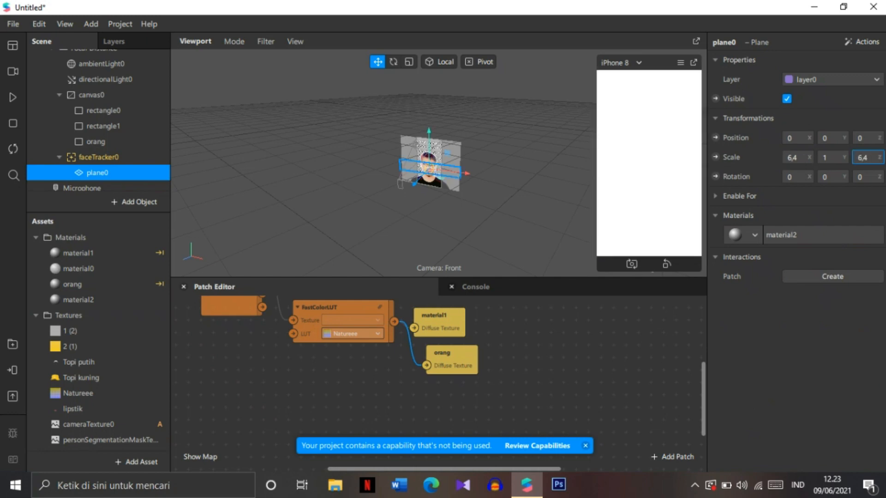
{"action": "left_click", "coordinate": [829, 157]}
{"action": "type", "text": "8"}
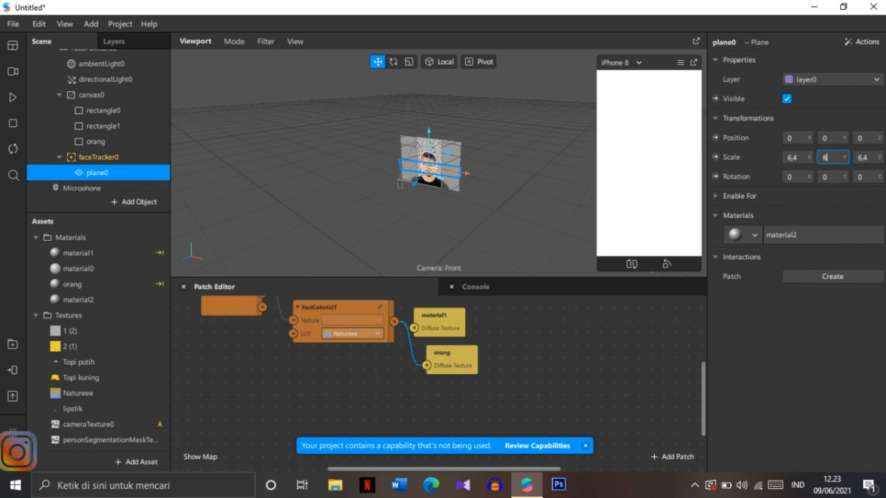
{"action": "key", "text": "Return"}
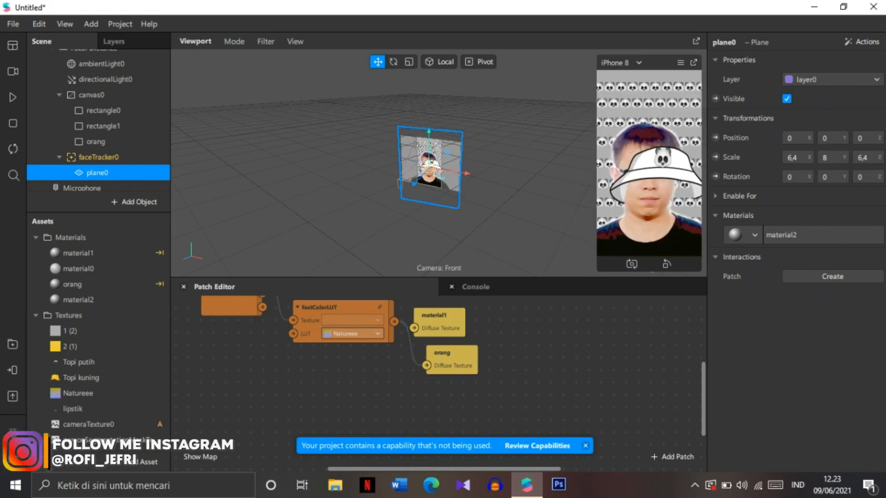
Step: Temporarily hide the canvas and inspect the hat plane on the face in the preview
{"action": "left_click", "coordinate": [91, 95]}
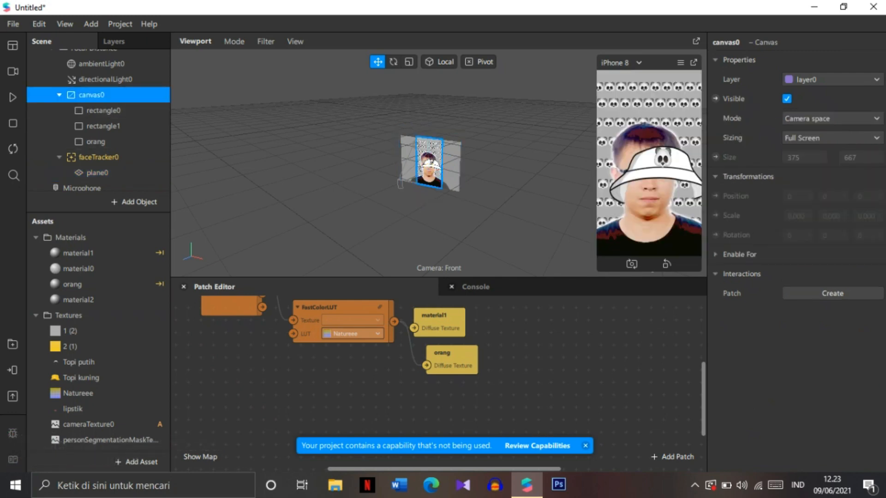
{"action": "left_click", "coordinate": [787, 99]}
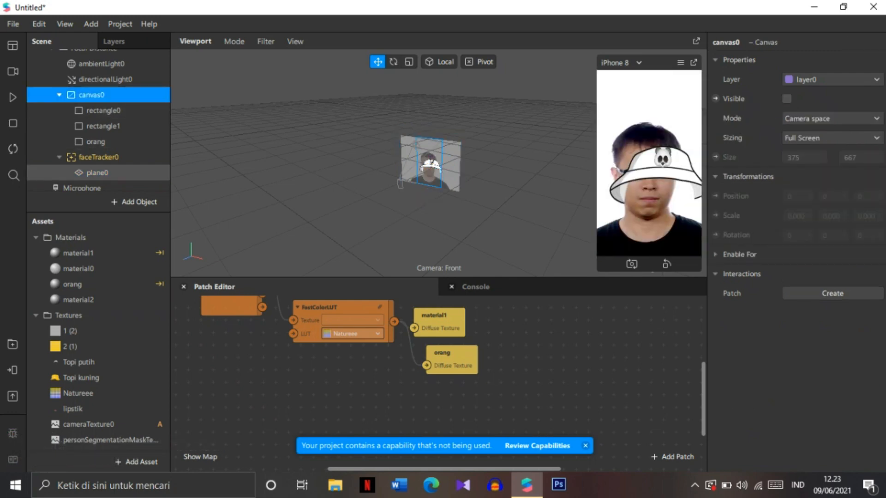
{"action": "left_click", "coordinate": [98, 157]}
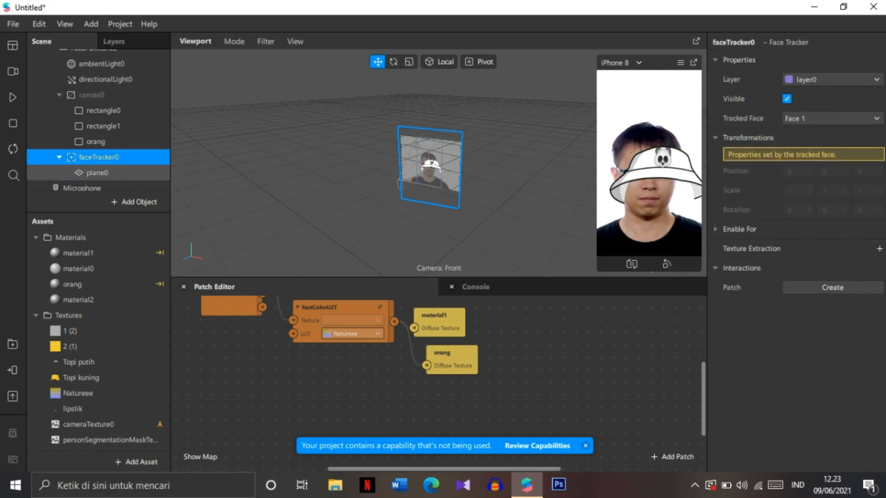
{"action": "left_click", "coordinate": [97, 173]}
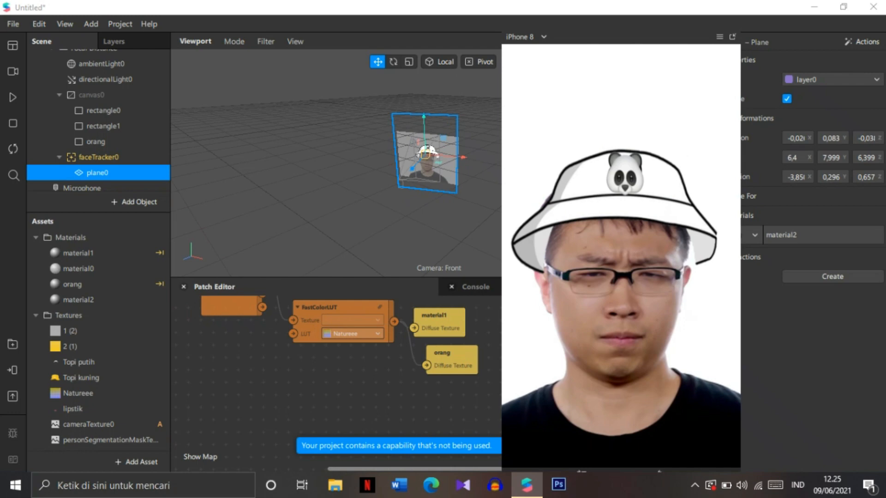
{"action": "left_click", "coordinate": [732, 37]}
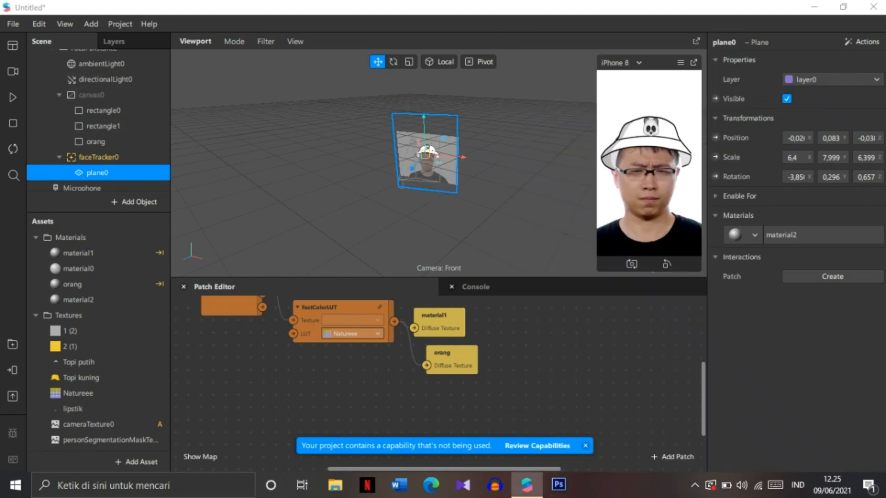
Step: Make the canvas visible again
{"action": "left_click", "coordinate": [92, 95]}
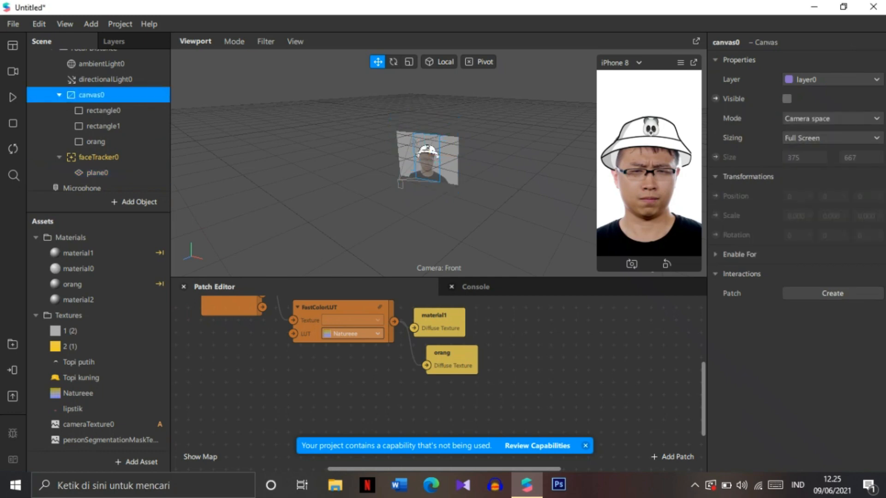
{"action": "left_click", "coordinate": [787, 98]}
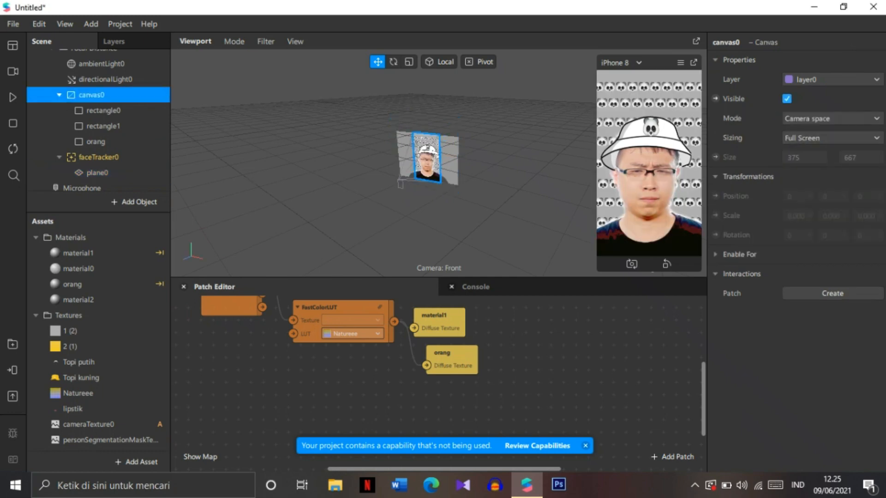